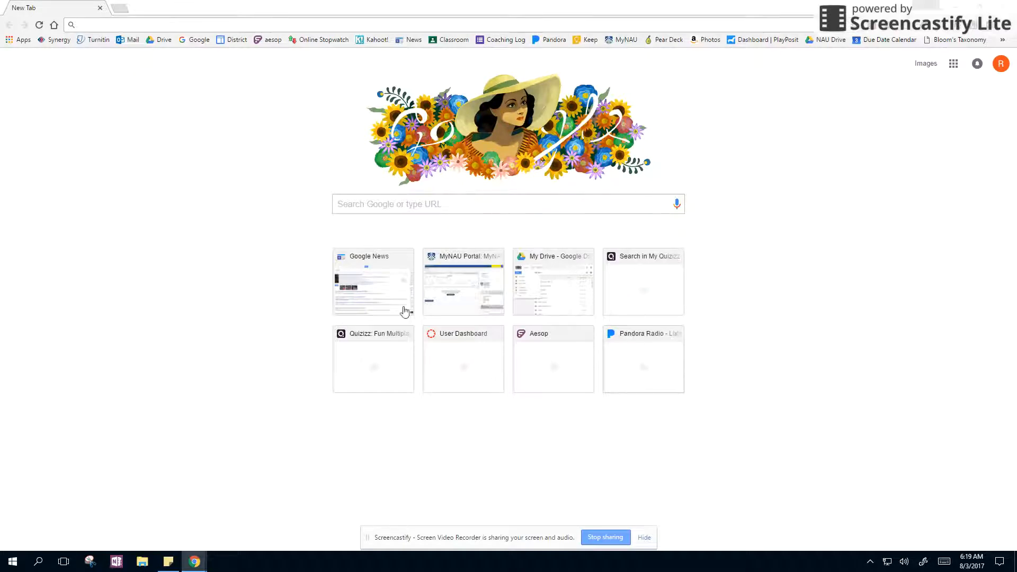
Step: Open Google Drive from the bookmarks and create a new Google Sites website
{"action": "left_click", "coordinate": [158, 46]}
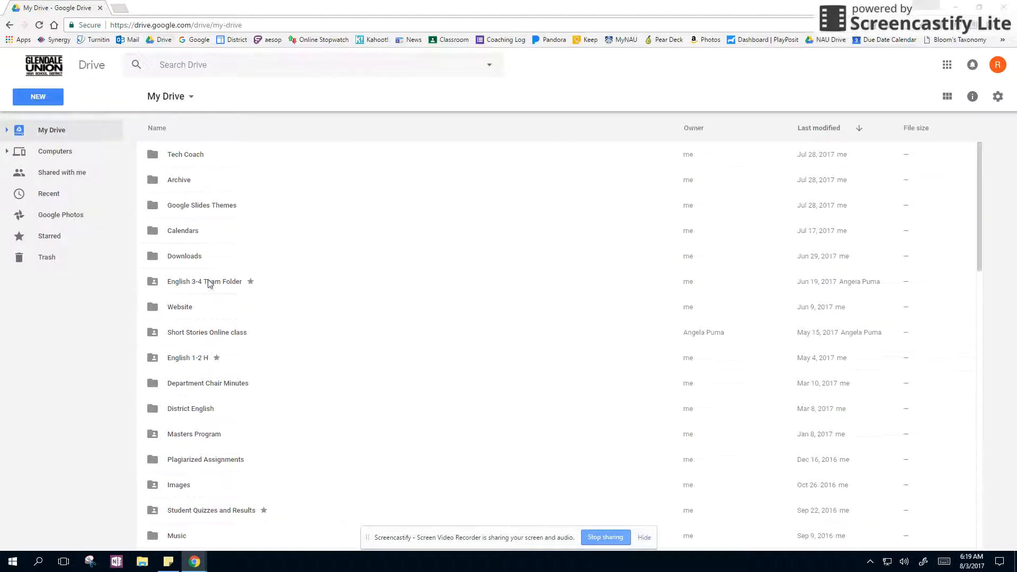
{"action": "left_click", "coordinate": [123, 221]}
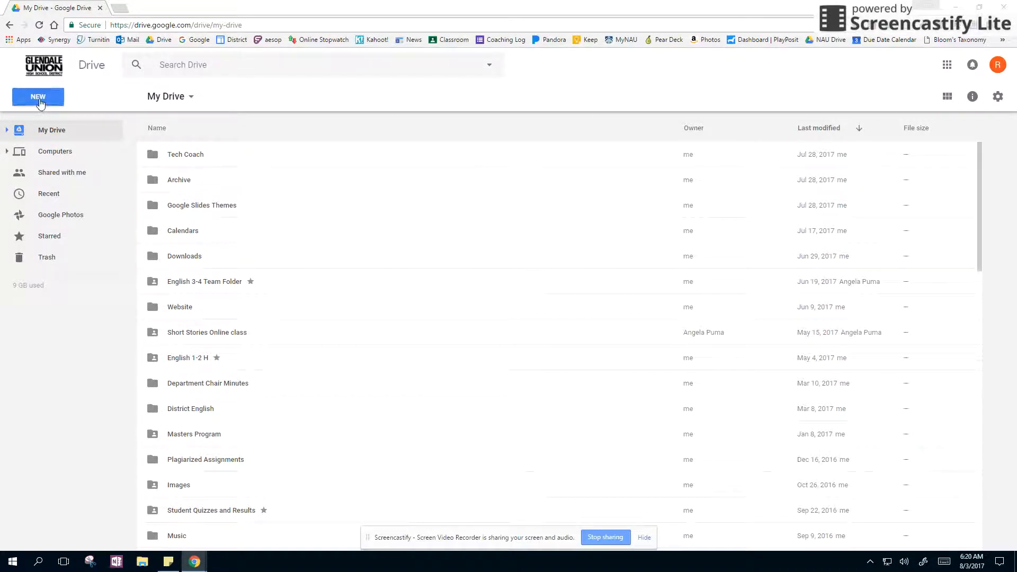
{"action": "left_click", "coordinate": [40, 102]}
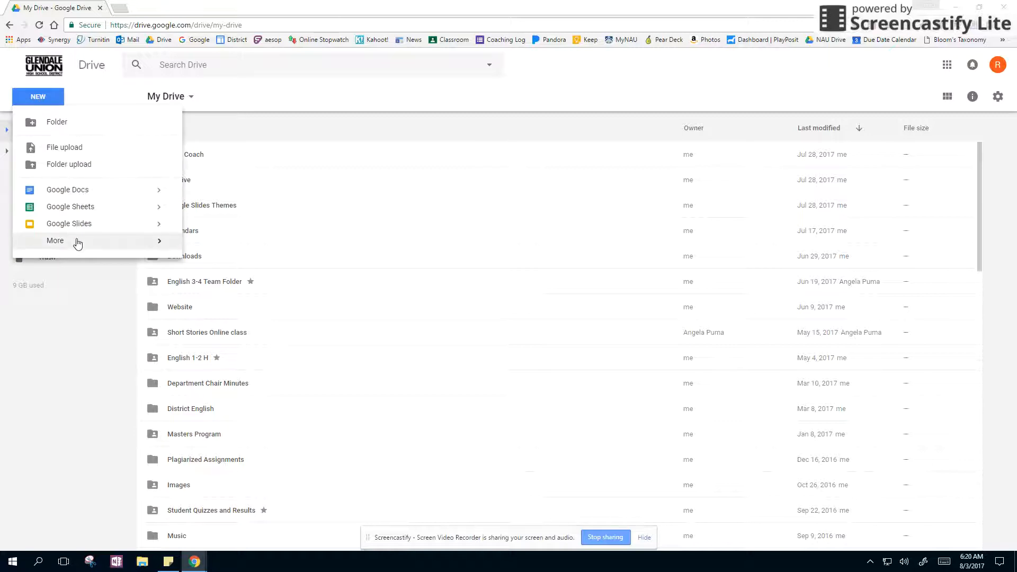
{"action": "mouse_move", "coordinate": [78, 243]}
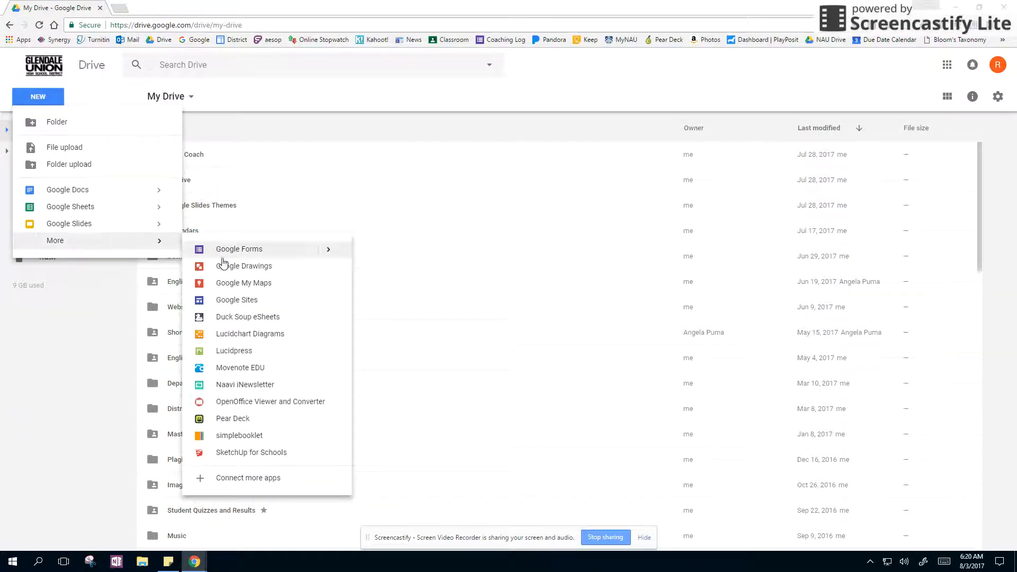
{"action": "left_click", "coordinate": [235, 301]}
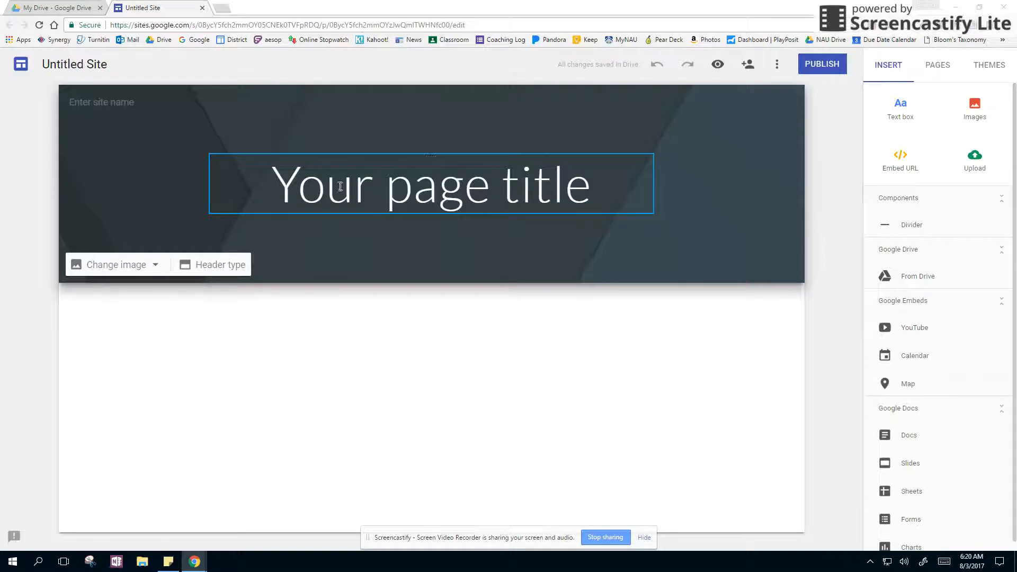
Step: Replace the placeholder page title in the header with "Website"
{"action": "triple_click", "coordinate": [493, 182]}
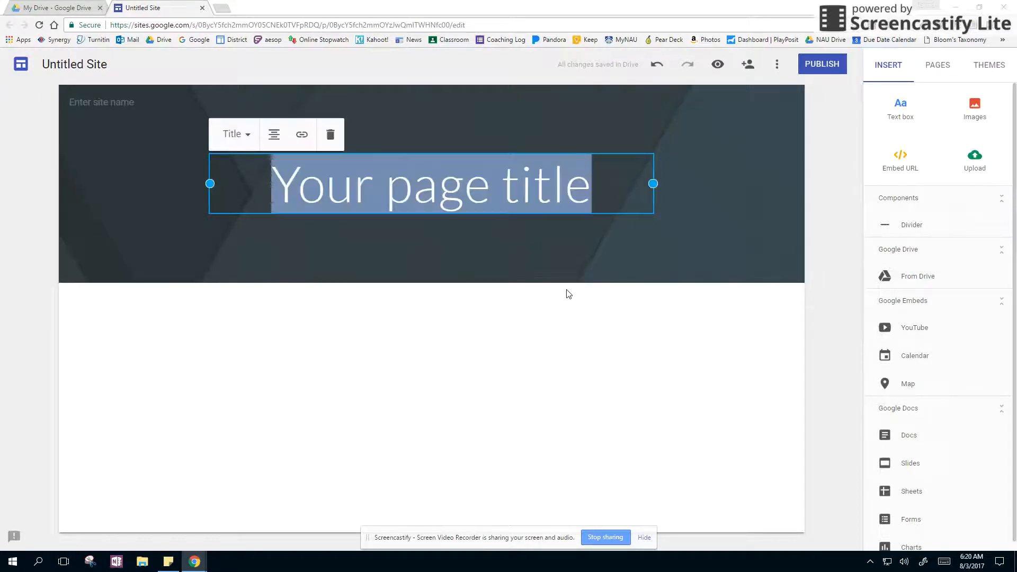
{"action": "type", "text": "Web"}
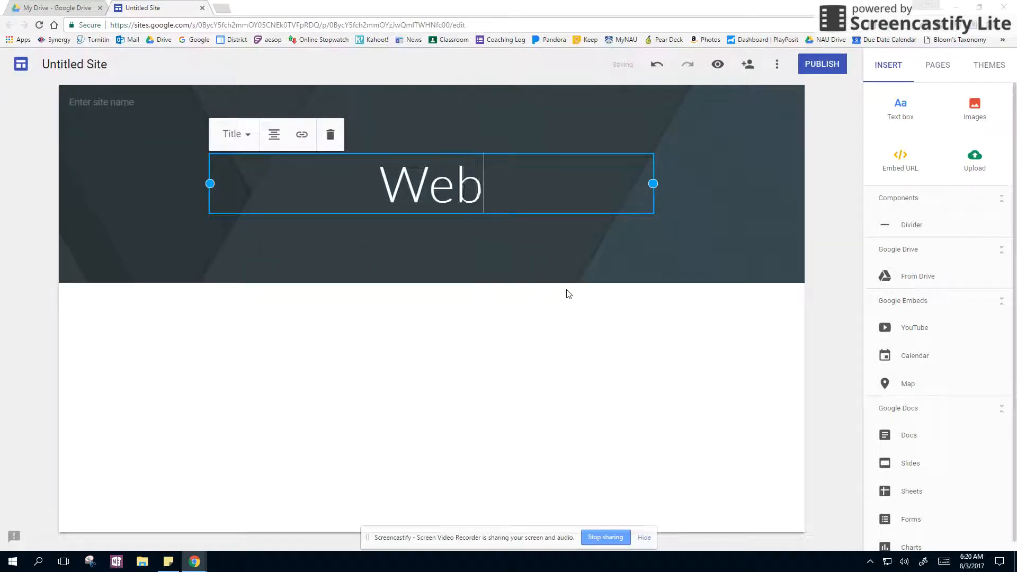
{"action": "type", "text": "site"}
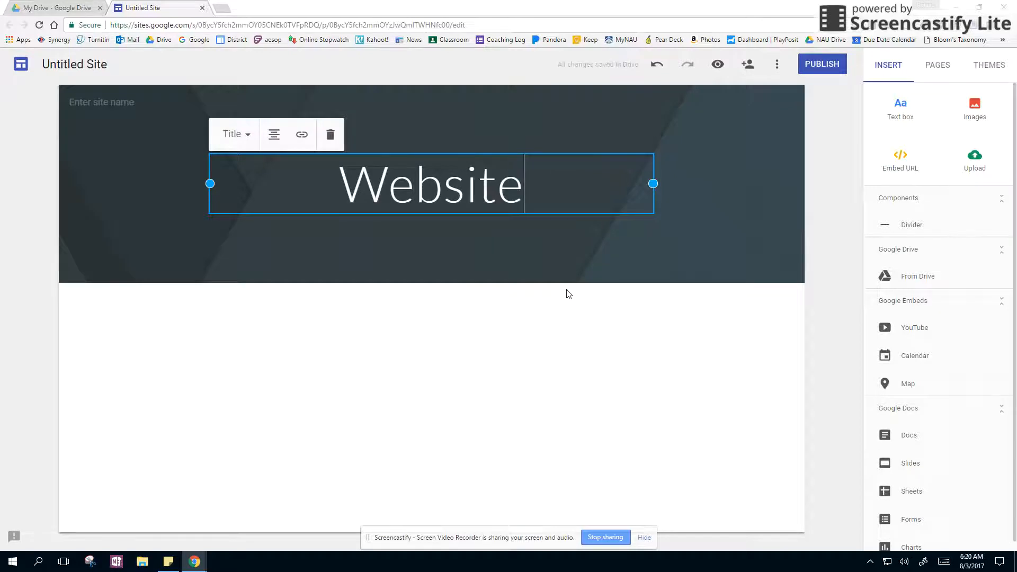
Step: Enter "Website" as the site name in the header
{"action": "left_click", "coordinate": [101, 101]}
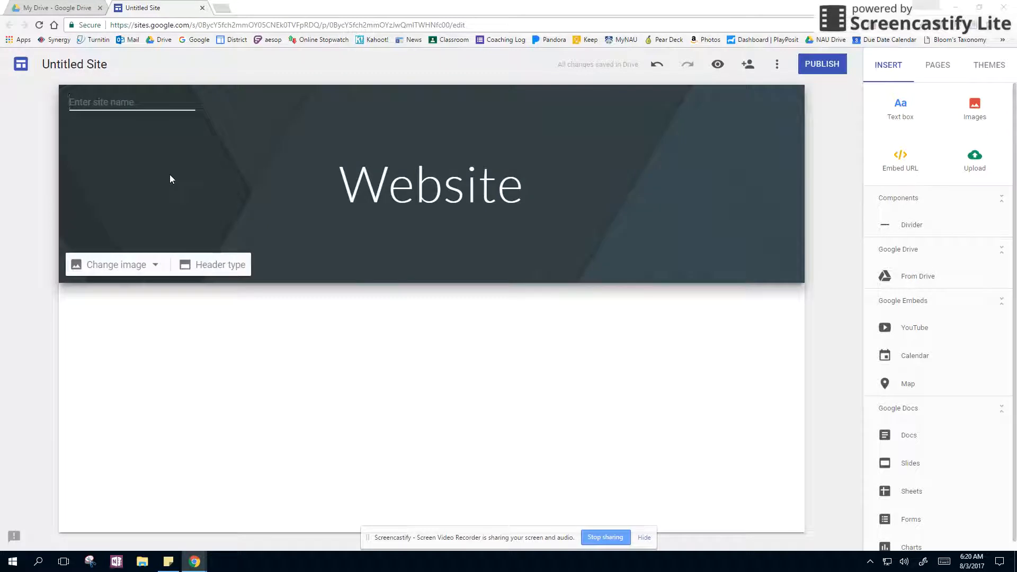
{"action": "type", "text": "Website"}
{"action": "left_click", "coordinate": [173, 164]}
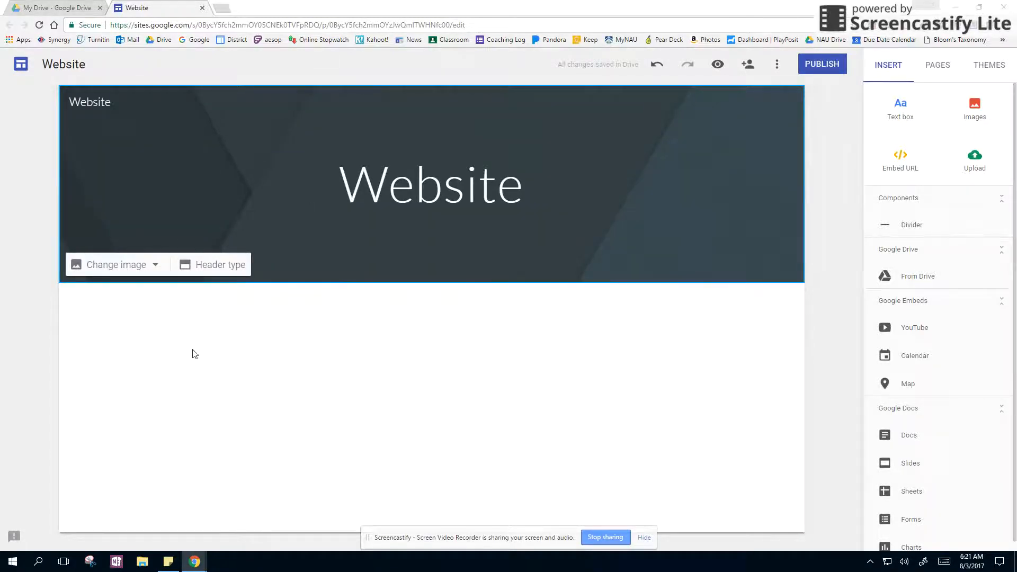
Step: Examine the gallery of header images and the available site themes without applying any
{"action": "left_click", "coordinate": [120, 272]}
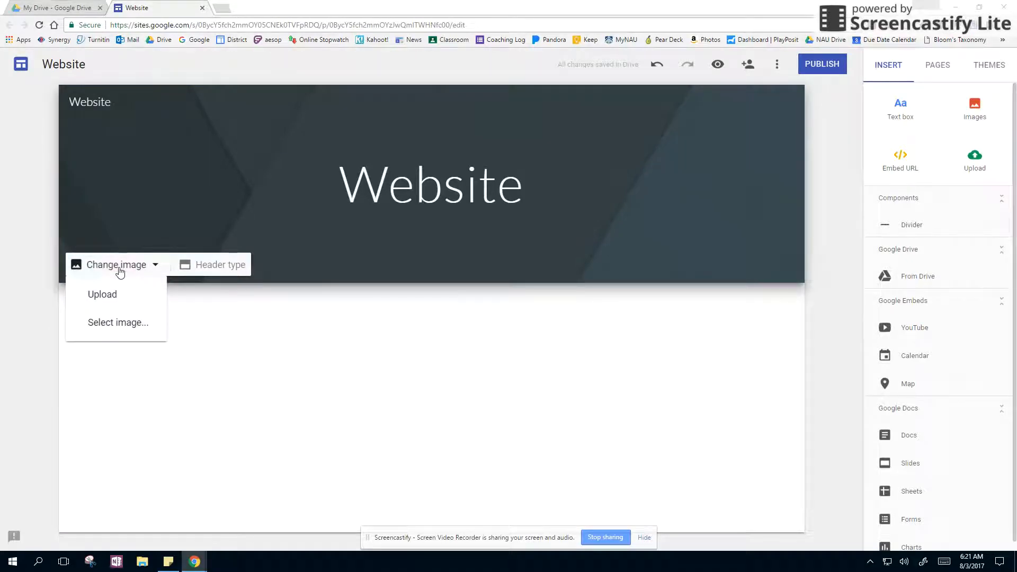
{"action": "left_click", "coordinate": [119, 323]}
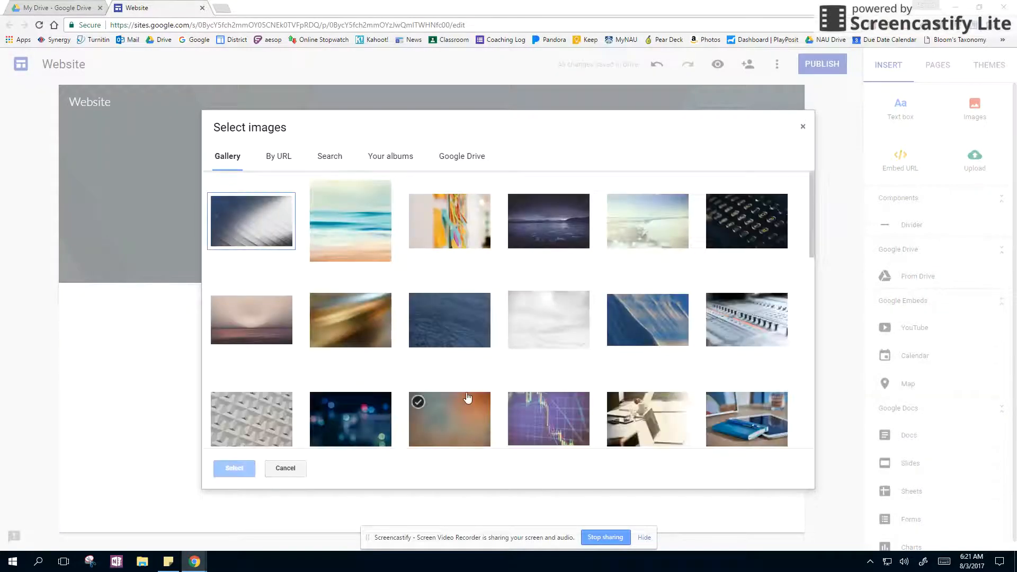
{"action": "left_click", "coordinate": [803, 128]}
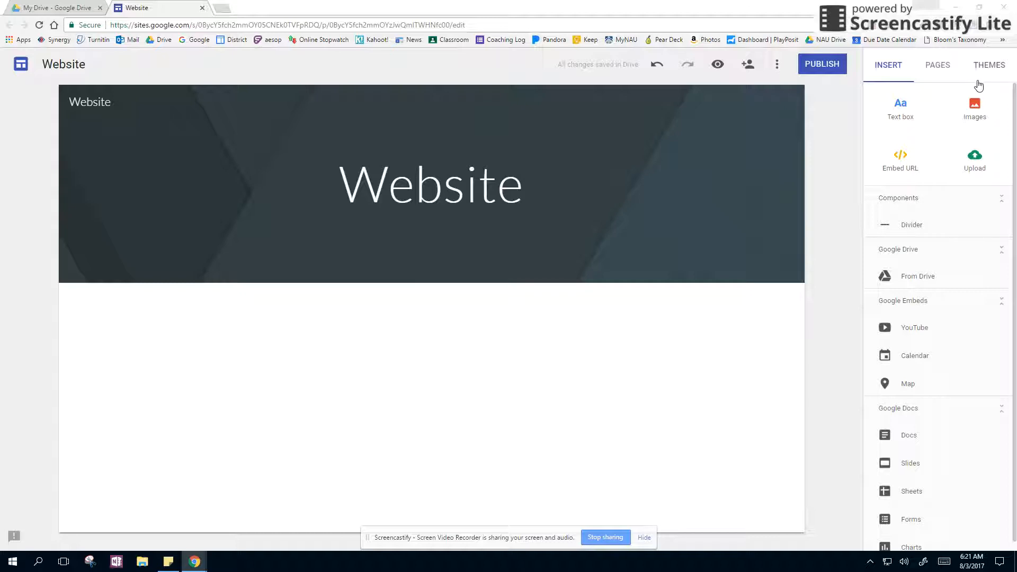
{"action": "left_click", "coordinate": [989, 68]}
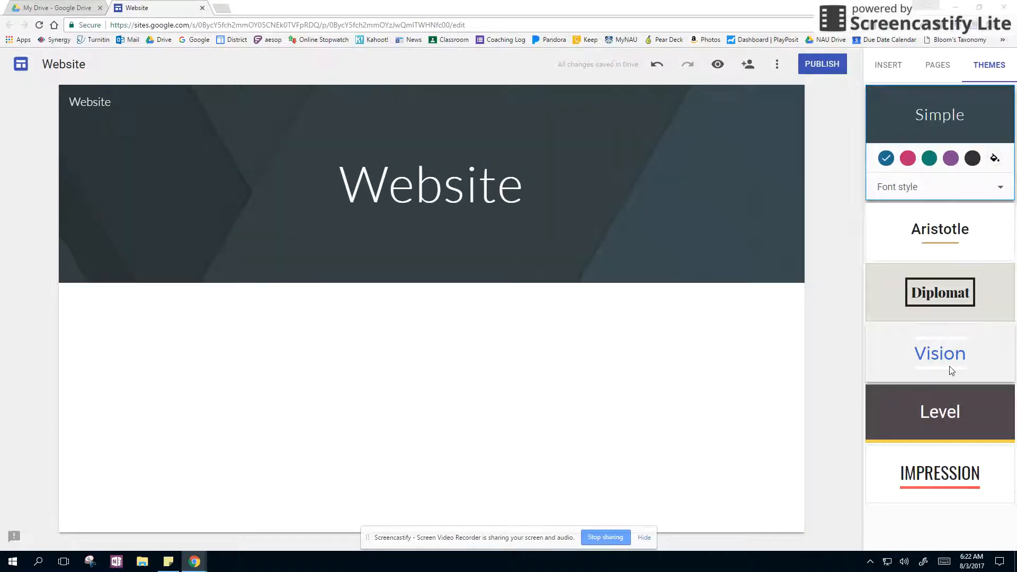
{"action": "left_click", "coordinate": [889, 66]}
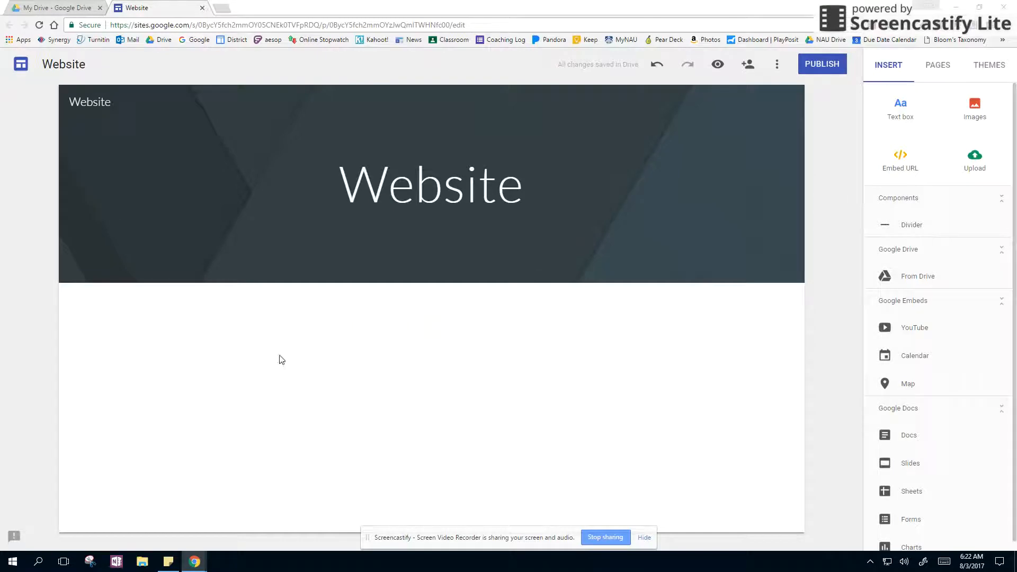
Step: Insert a text box below the header reading "My text here" and centre its text
{"action": "double_click", "coordinate": [375, 309]}
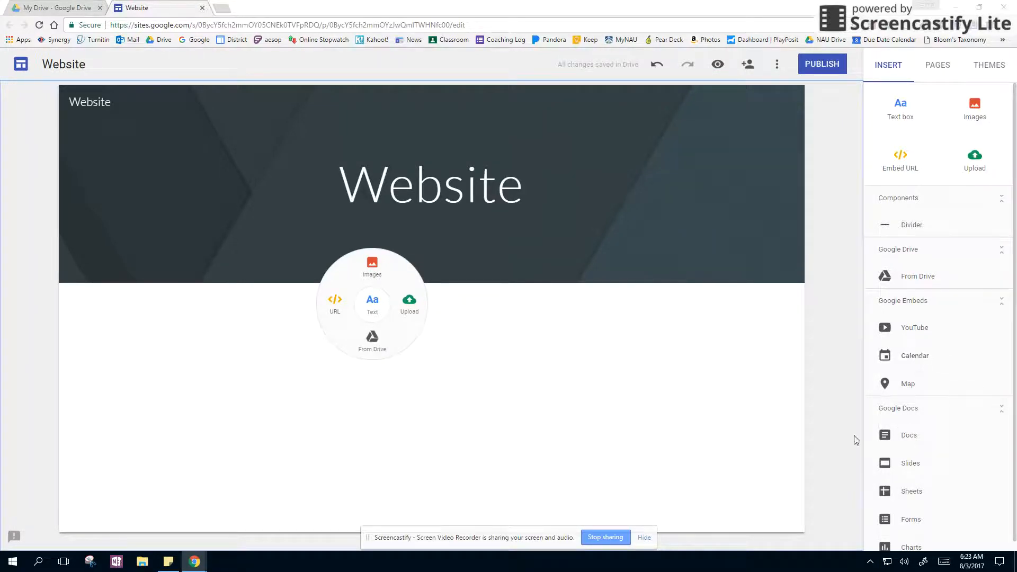
{"action": "scroll", "coordinate": [953, 469], "scroll_direction": "down", "scroll_amount": 1}
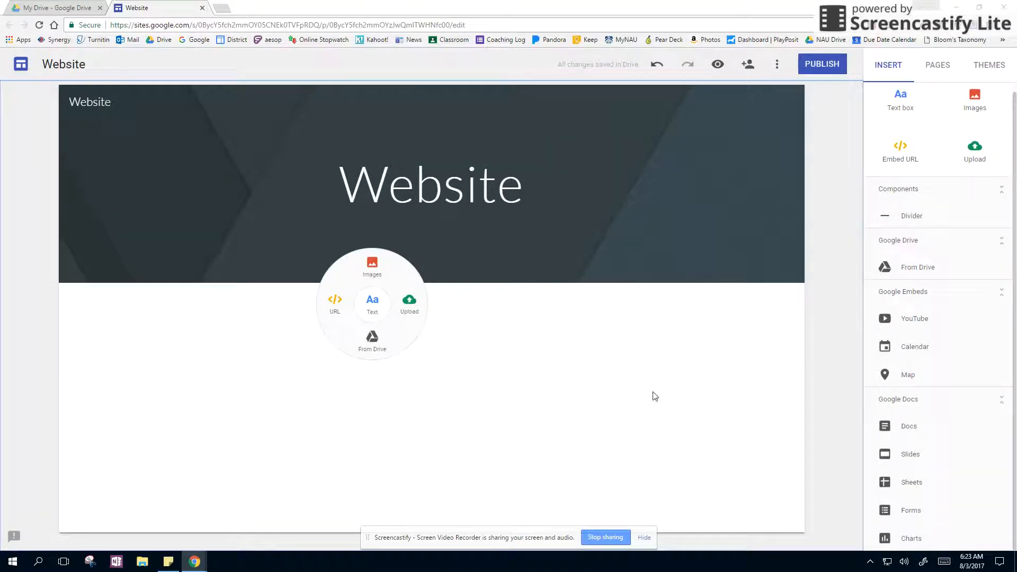
{"action": "left_click", "coordinate": [375, 311]}
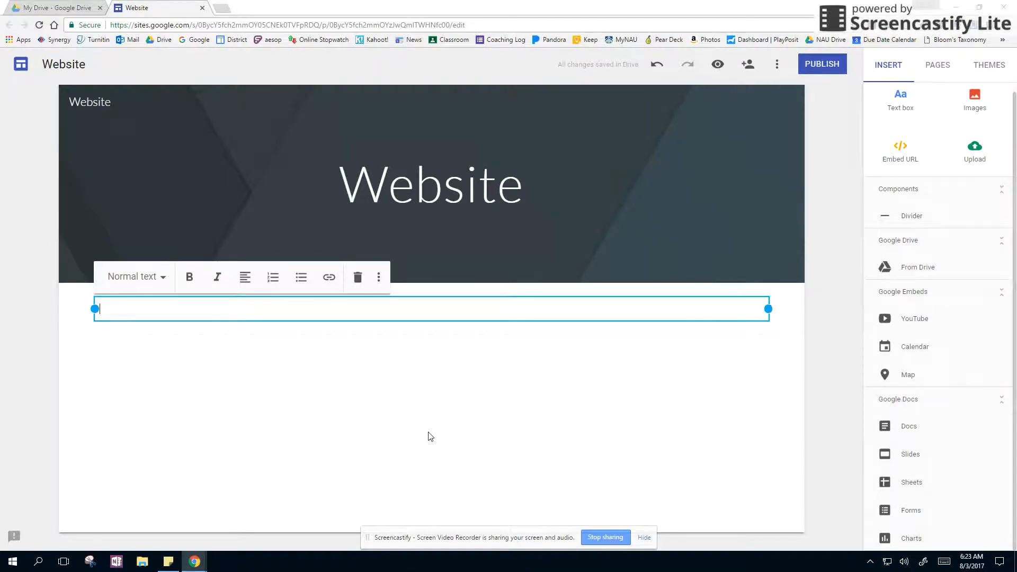
{"action": "type", "text": "My text here"}
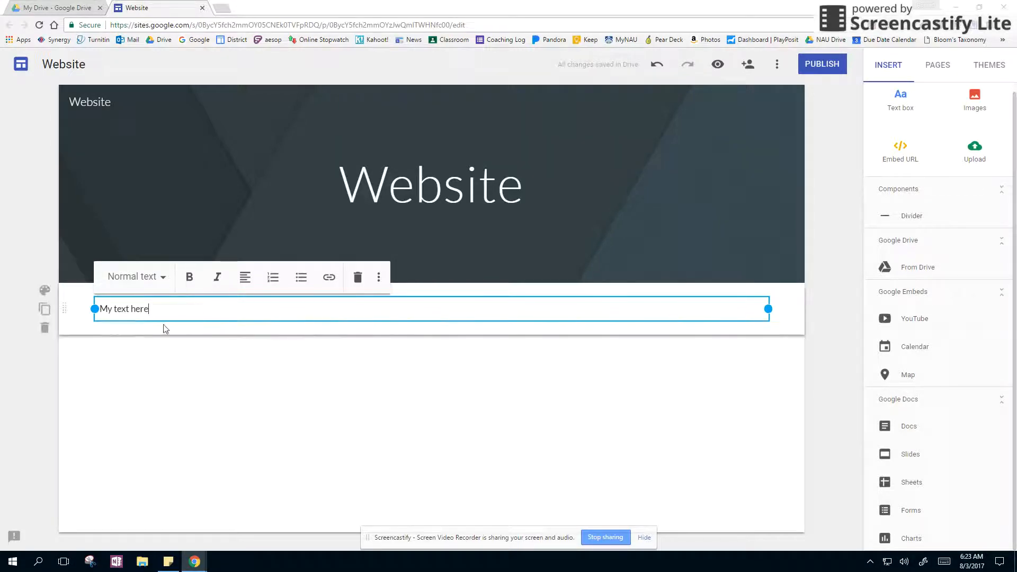
{"action": "left_click", "coordinate": [246, 277]}
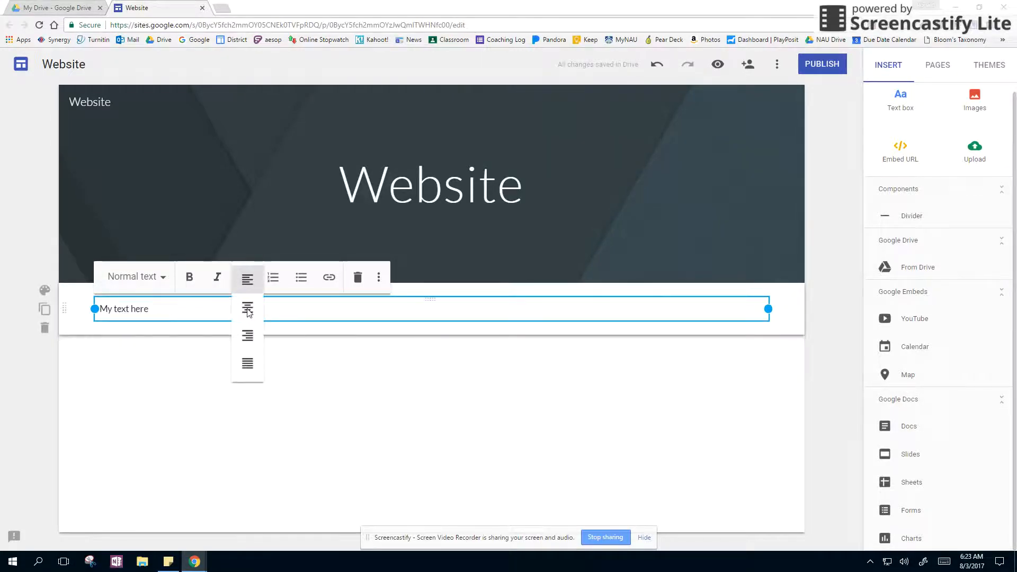
{"action": "left_click", "coordinate": [246, 308]}
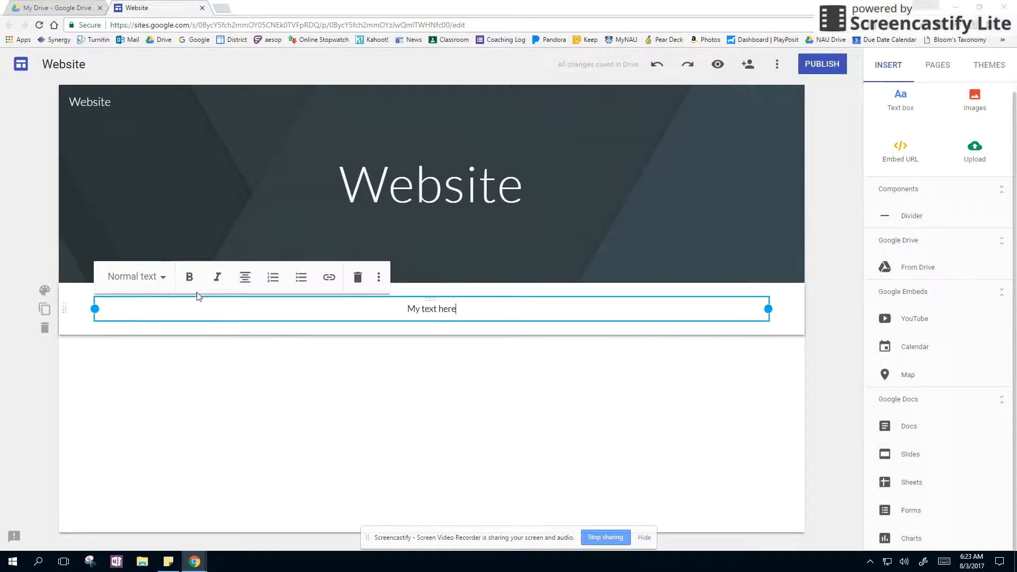
Step: Try the Title, Heading and Subheading styles on "My text here" and return it to Normal text
{"action": "left_click", "coordinate": [157, 277]}
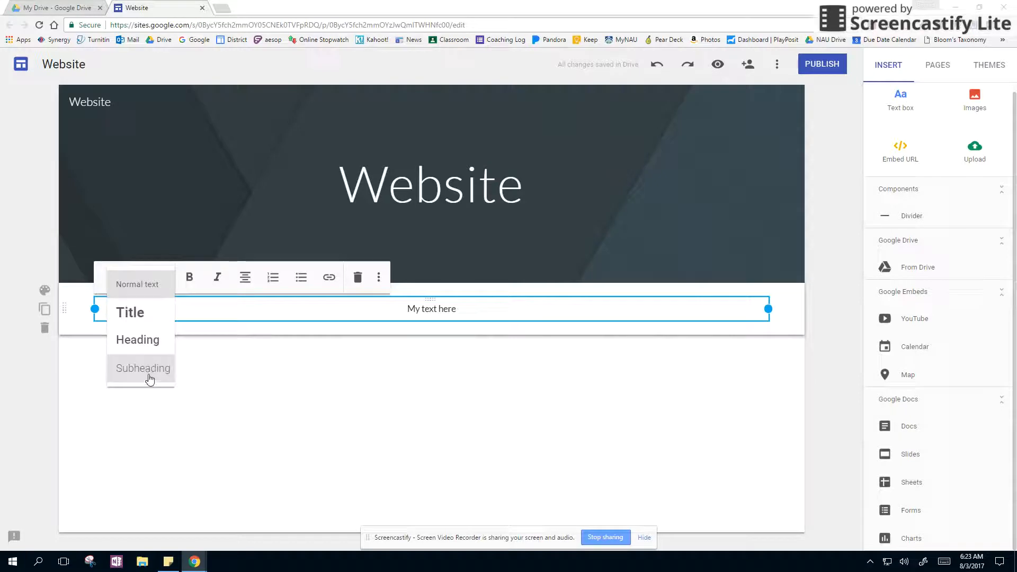
{"action": "left_click", "coordinate": [141, 314]}
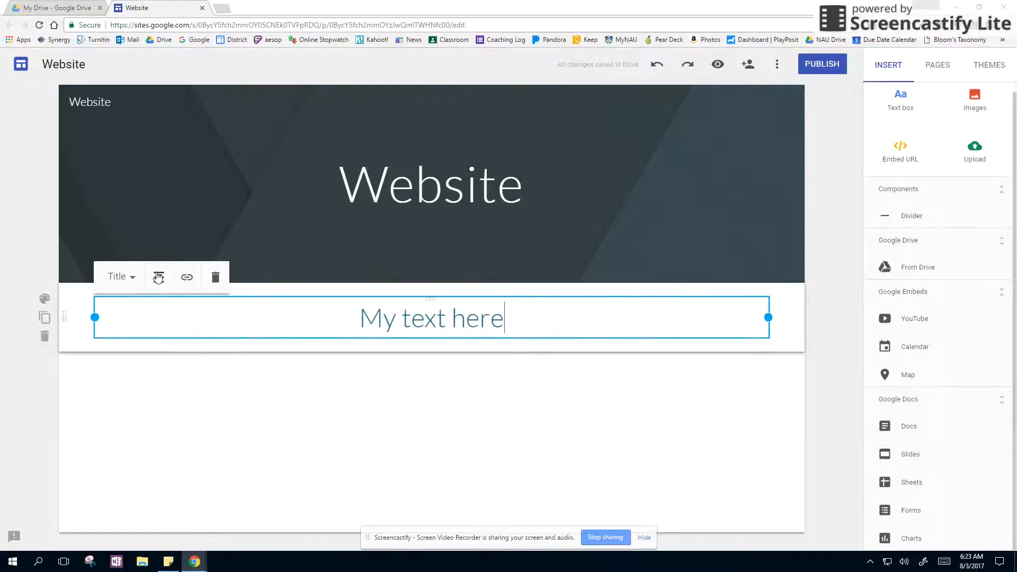
{"action": "left_click", "coordinate": [132, 278]}
{"action": "left_click", "coordinate": [131, 350]}
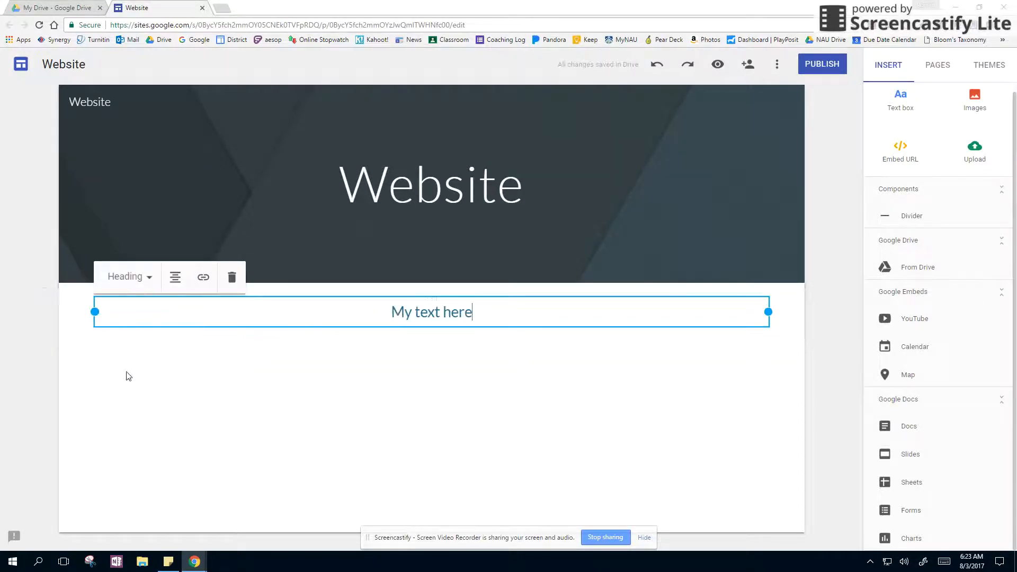
{"action": "left_click", "coordinate": [150, 280]}
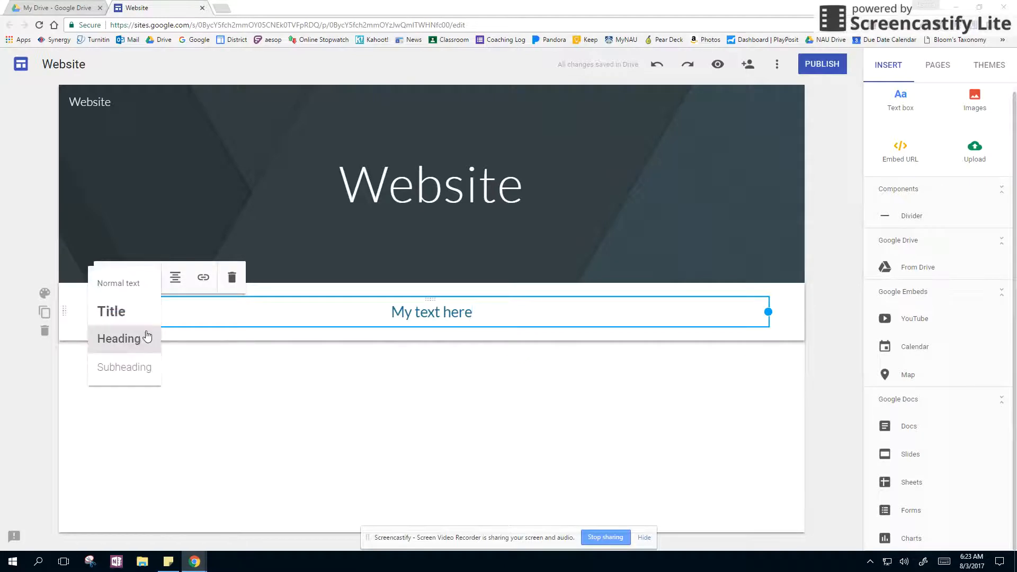
{"action": "left_click", "coordinate": [141, 369]}
{"action": "left_click", "coordinate": [159, 279]}
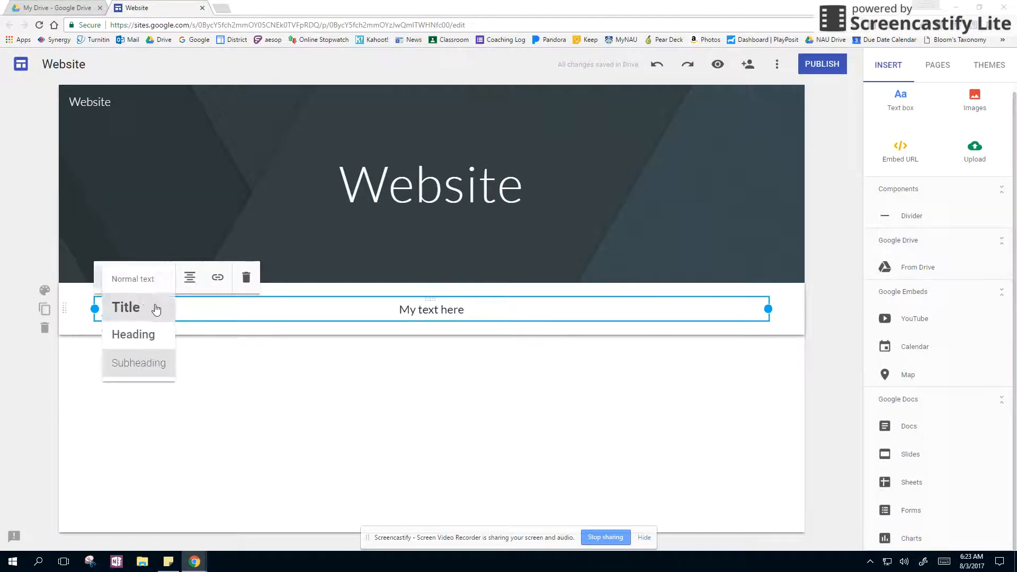
{"action": "left_click", "coordinate": [149, 282]}
Step: Apply the Title style to "My text here" and narrow its text box to about half the content width
{"action": "left_click", "coordinate": [159, 278]}
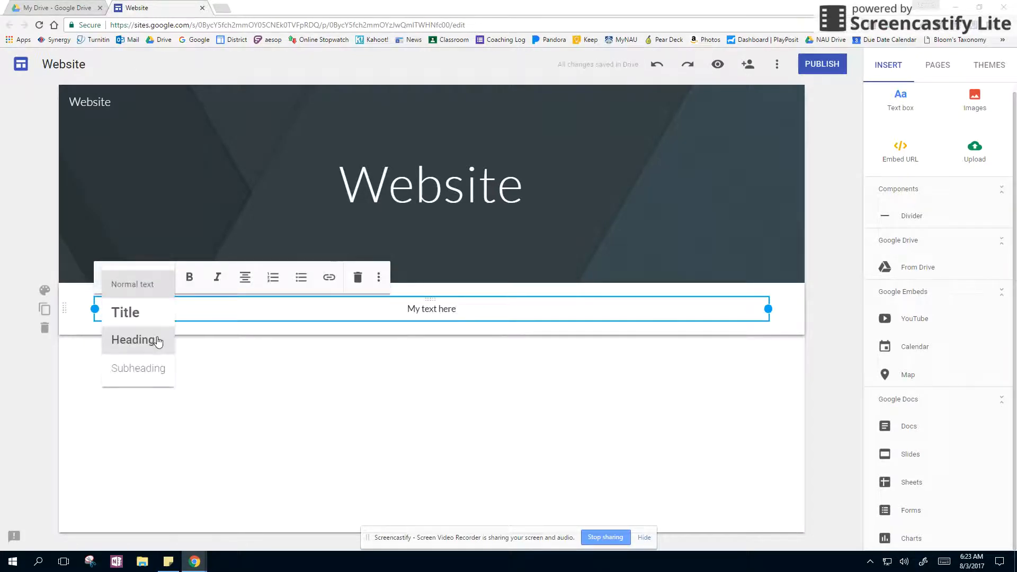
{"action": "left_click", "coordinate": [142, 319]}
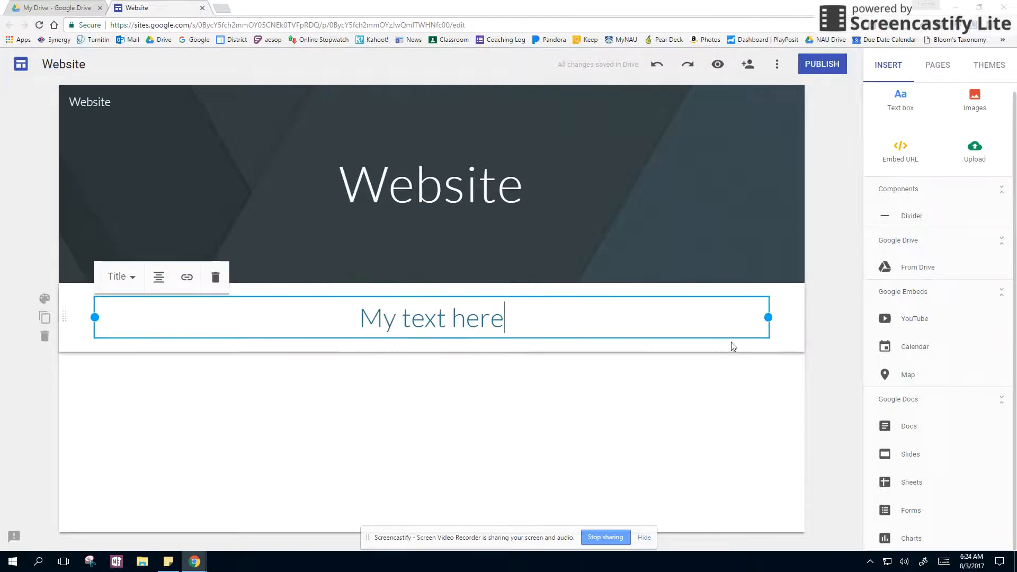
{"action": "left_click_drag", "start_coordinate": [768, 318], "coordinate": [423, 324]}
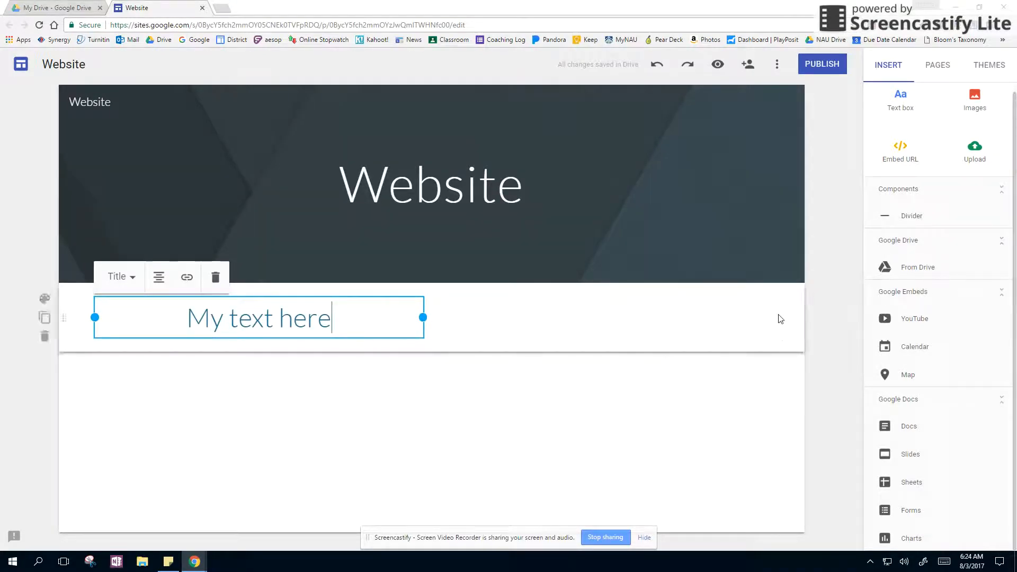
Step: Search Google images for "books" and insert the cropped stack of red-covered books beside the text box
{"action": "left_click", "coordinate": [976, 101]}
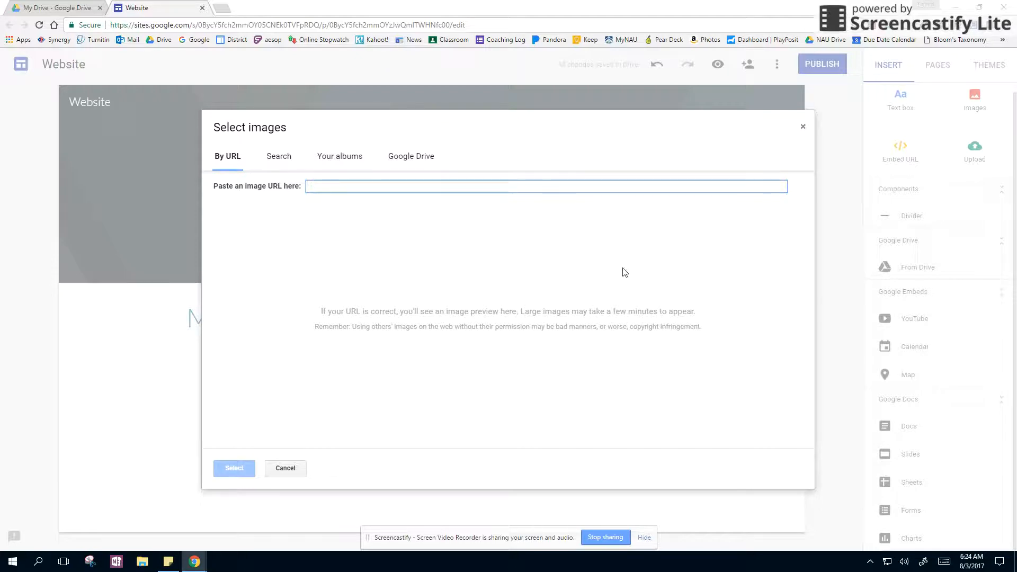
{"action": "type", "text": "books"}
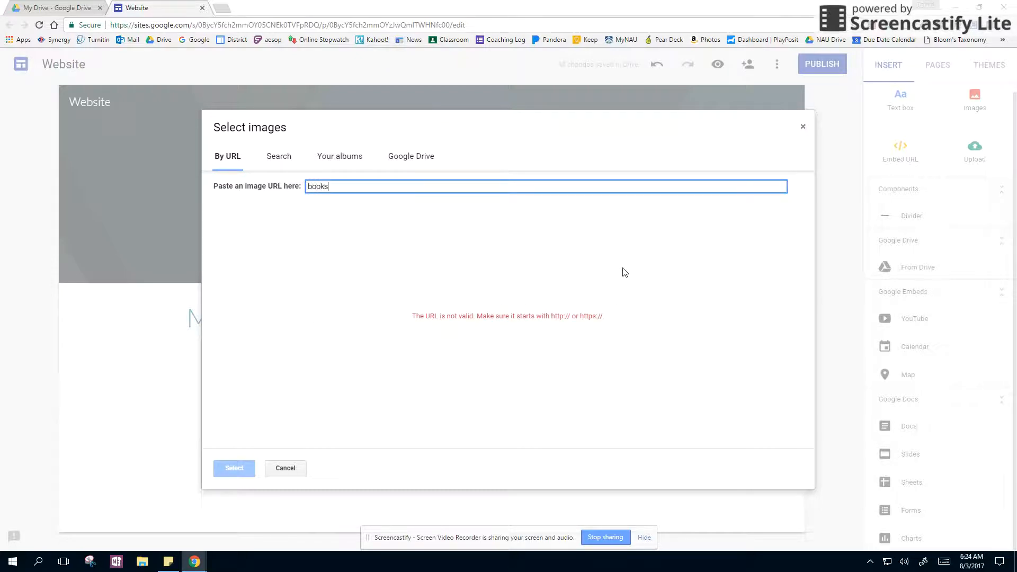
{"action": "left_click", "coordinate": [273, 157]}
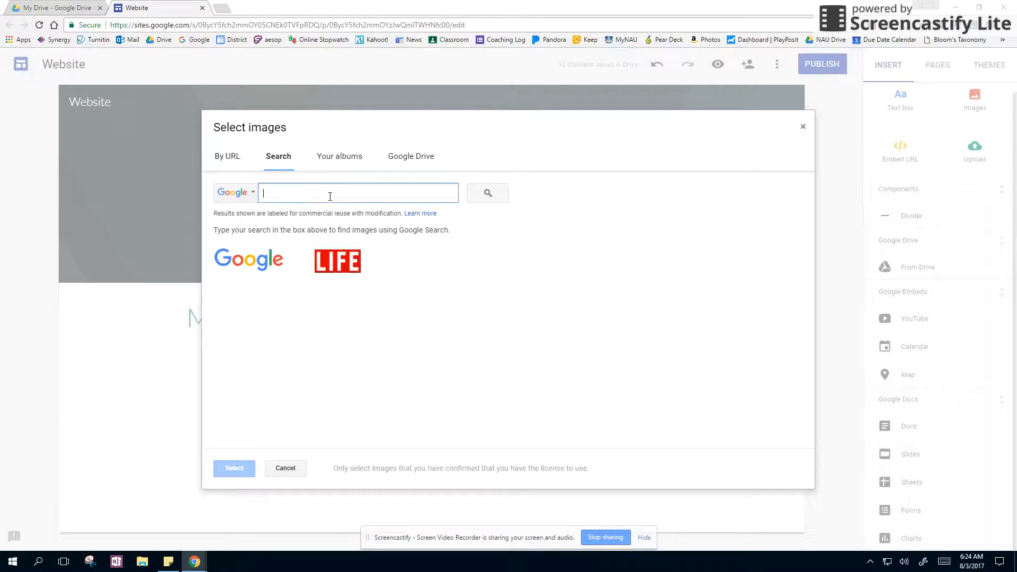
{"action": "type", "text": "books"}
{"action": "key", "text": "Return"}
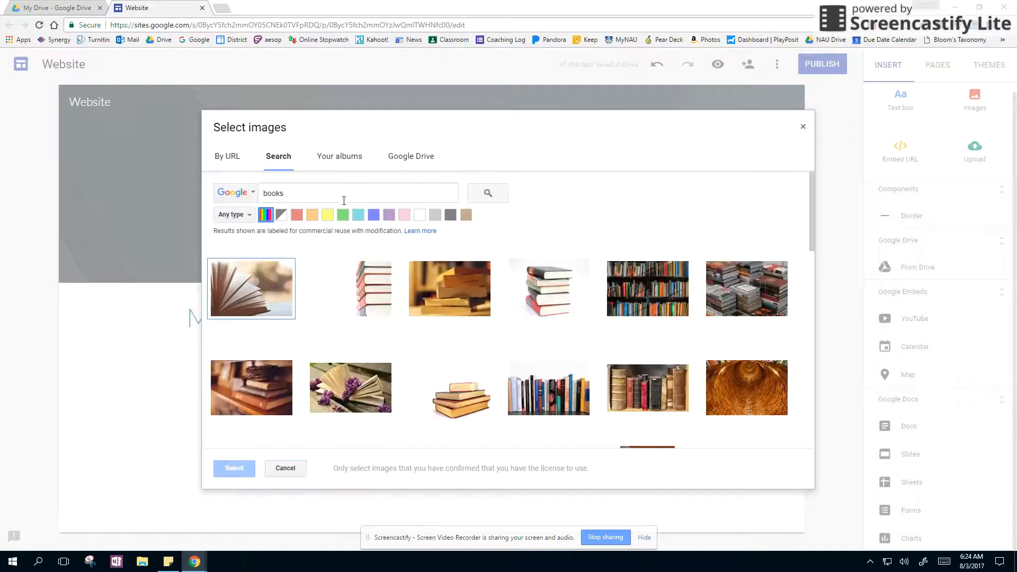
{"action": "left_click", "coordinate": [369, 296]}
{"action": "left_click", "coordinate": [234, 469]}
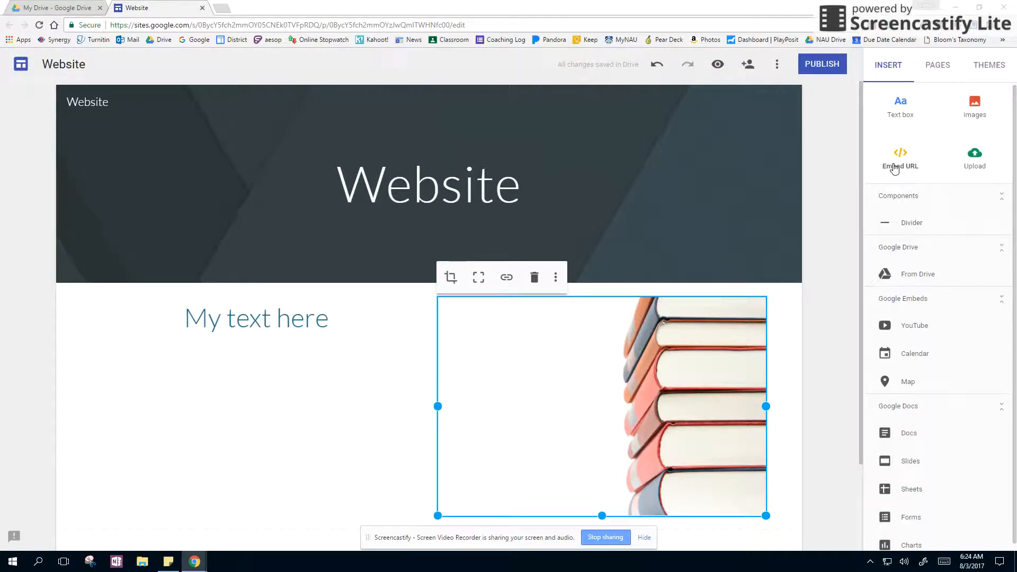
{"action": "left_click", "coordinate": [894, 167]}
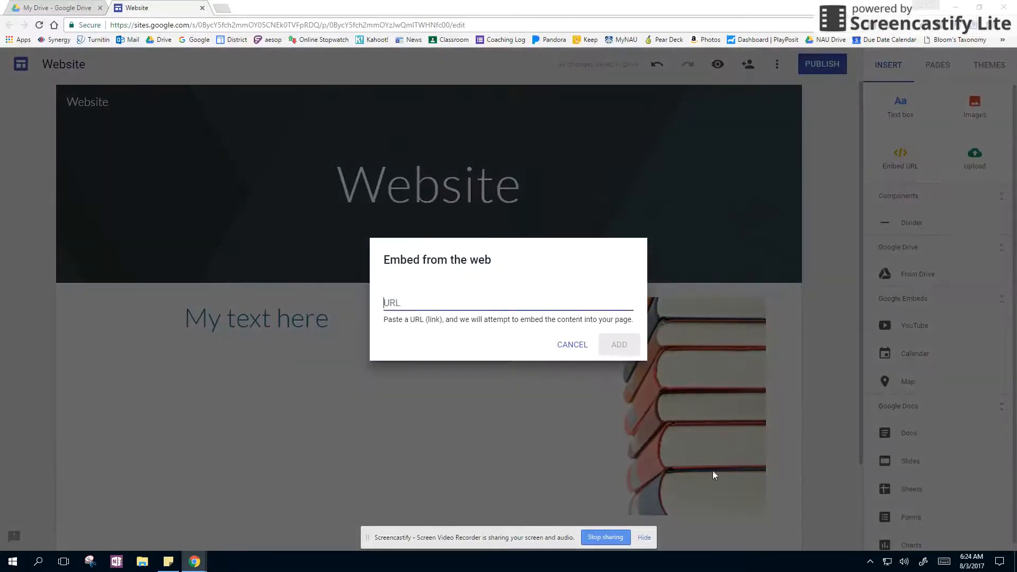
{"action": "left_click", "coordinate": [565, 348]}
{"action": "left_click", "coordinate": [583, 417]}
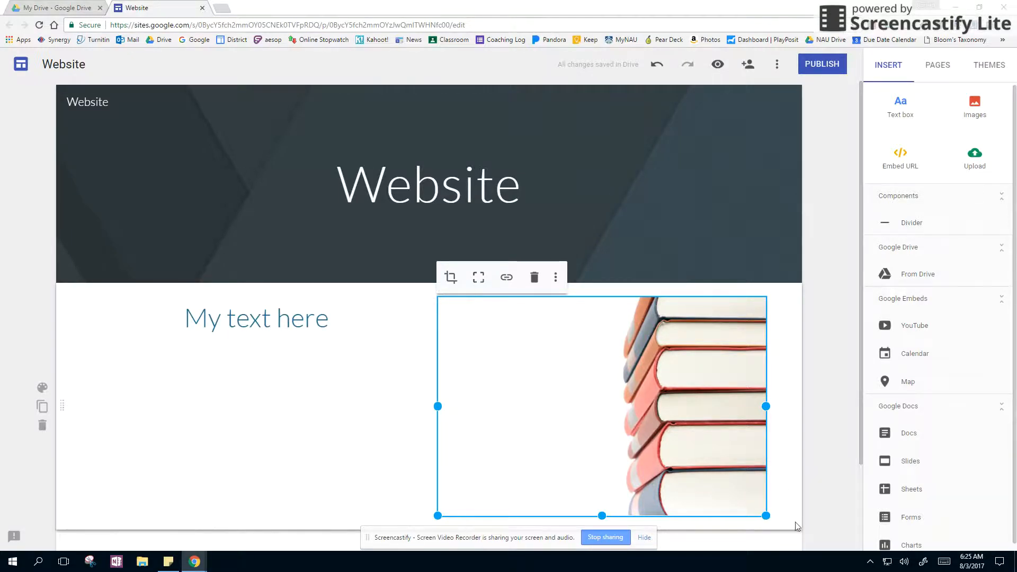
{"action": "mouse_move", "coordinate": [767, 514]}
{"action": "left_mouse_down"}
{"action": "mouse_move", "coordinate": [586, 391]}
{"action": "mouse_move", "coordinate": [767, 514]}
{"action": "left_mouse_up"}
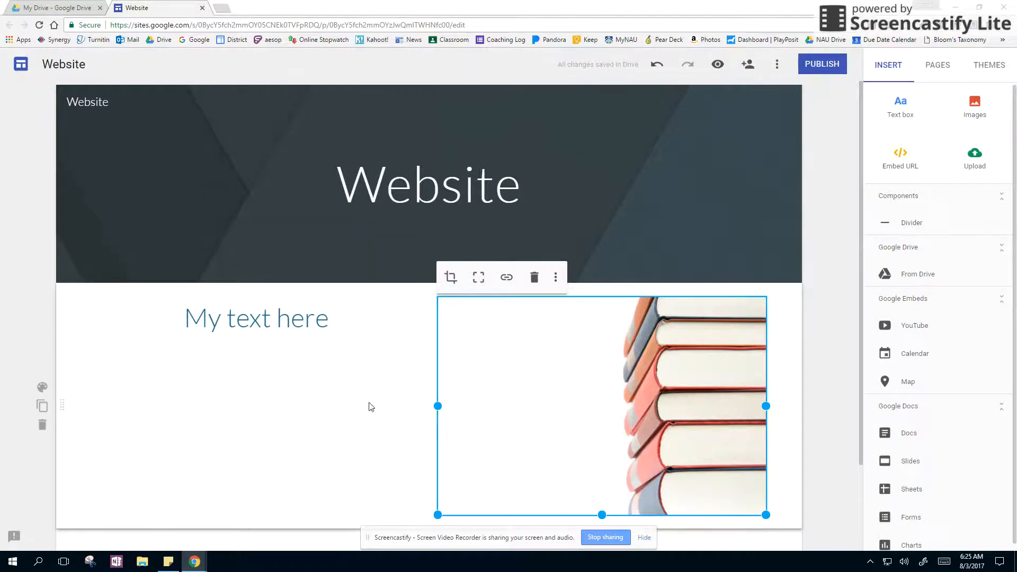
Step: Publish the site at the location "mysite" with access for anyone on the web
{"action": "left_click", "coordinate": [837, 70]}
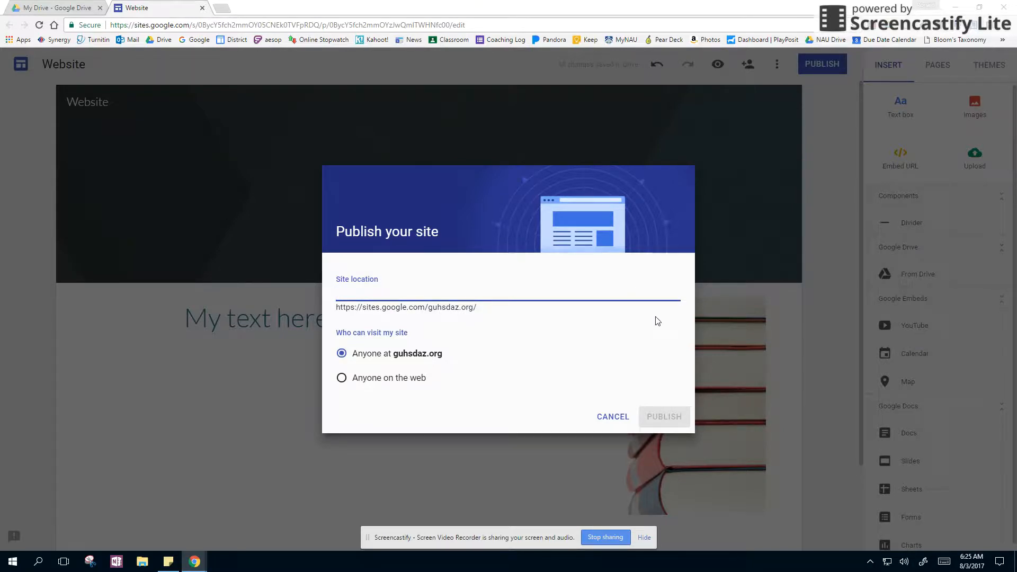
{"action": "type", "text": "mysite"}
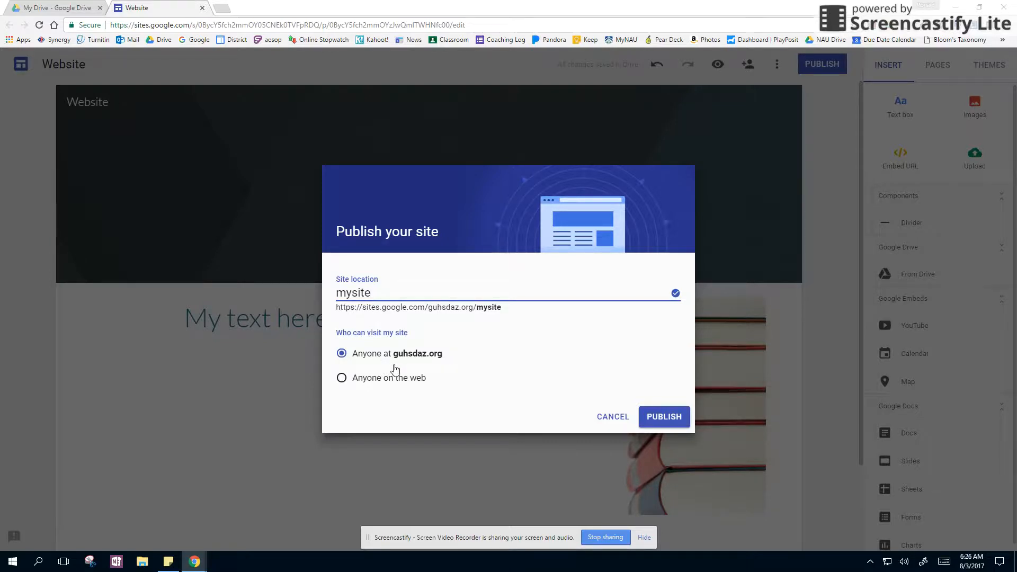
{"action": "left_click", "coordinate": [342, 378]}
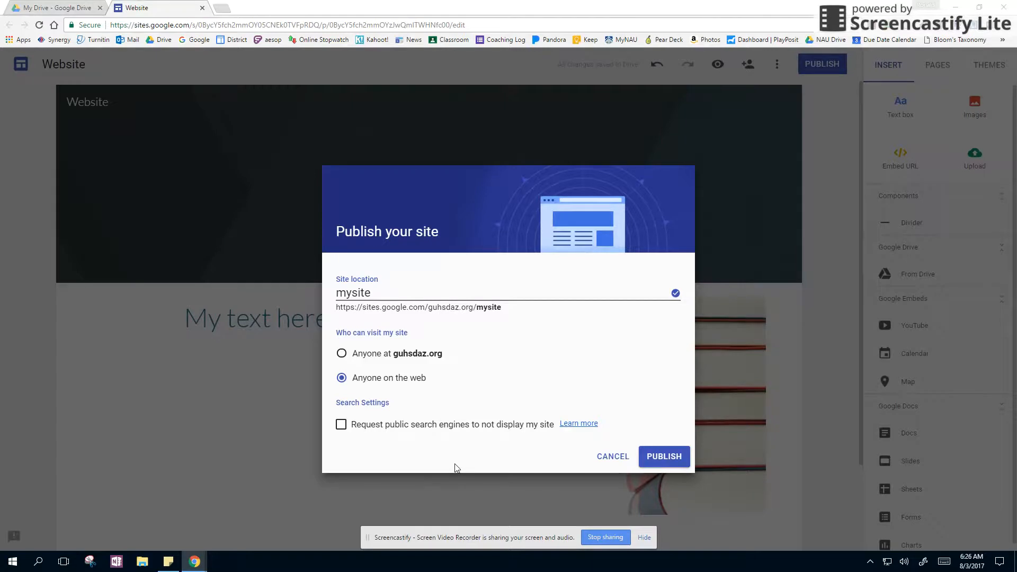
{"action": "left_click", "coordinate": [665, 458]}
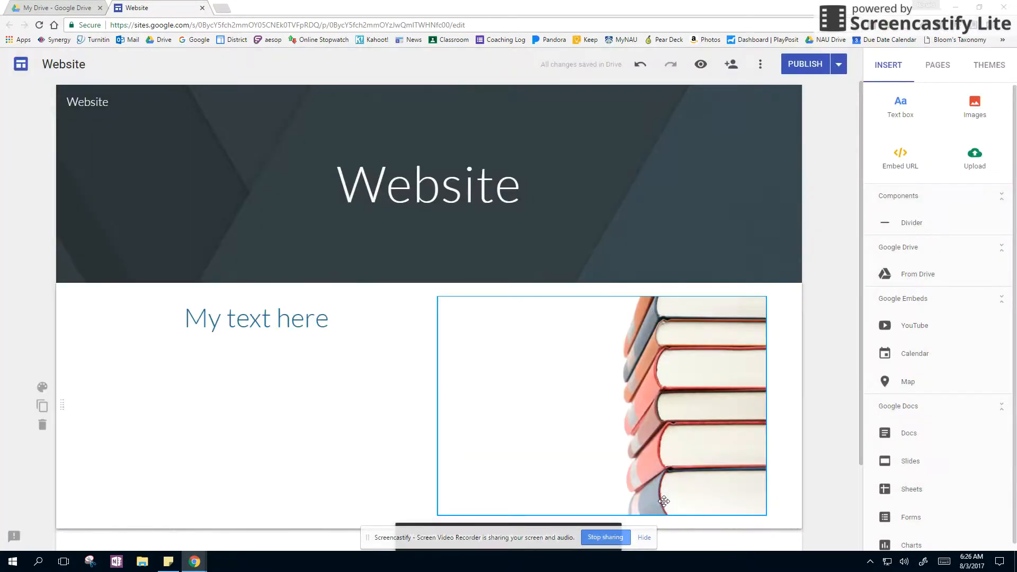
Step: View the published site and select its web address
{"action": "left_click", "coordinate": [646, 538]}
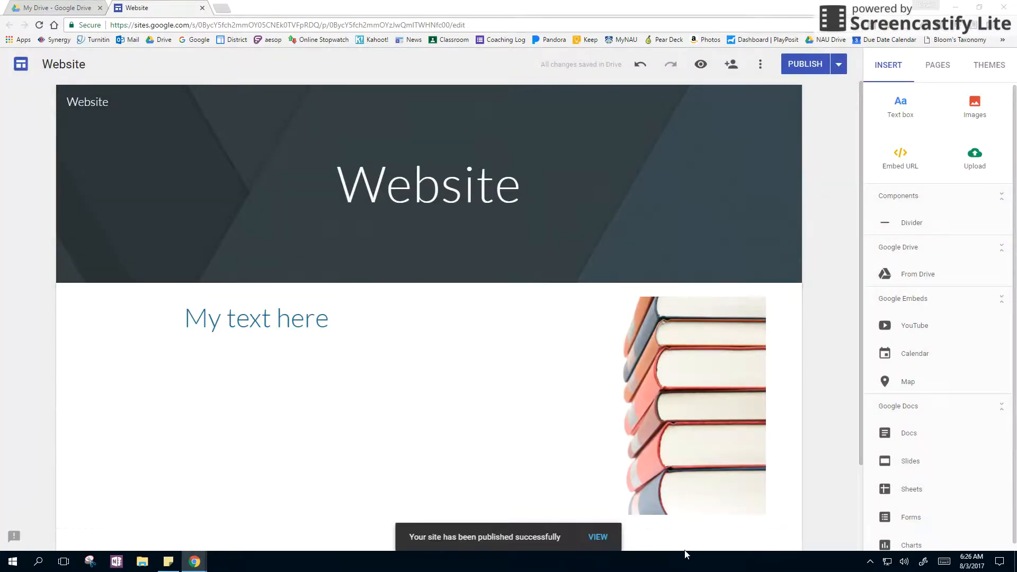
{"action": "left_click", "coordinate": [603, 537]}
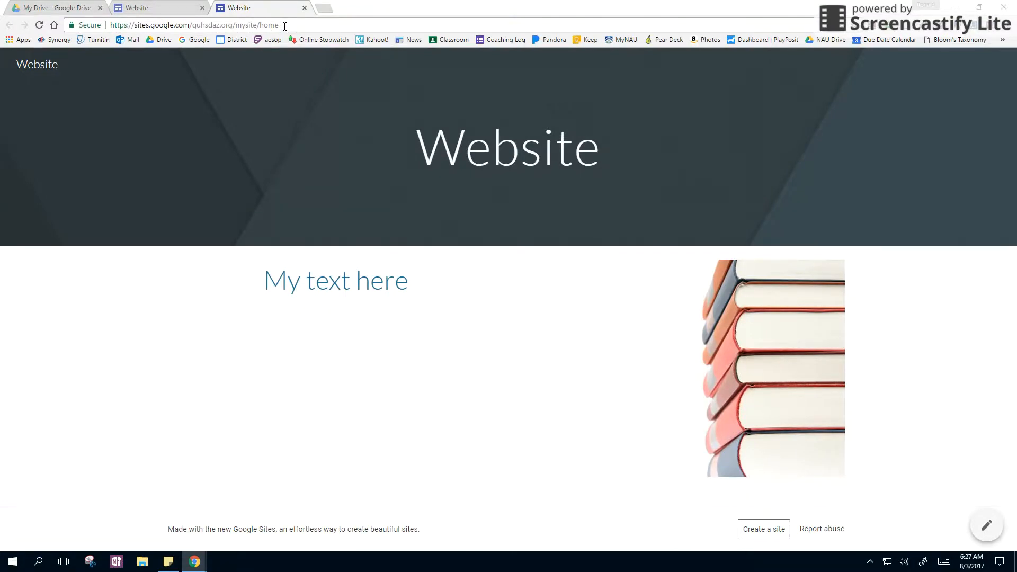
{"action": "left_click", "coordinate": [285, 27]}
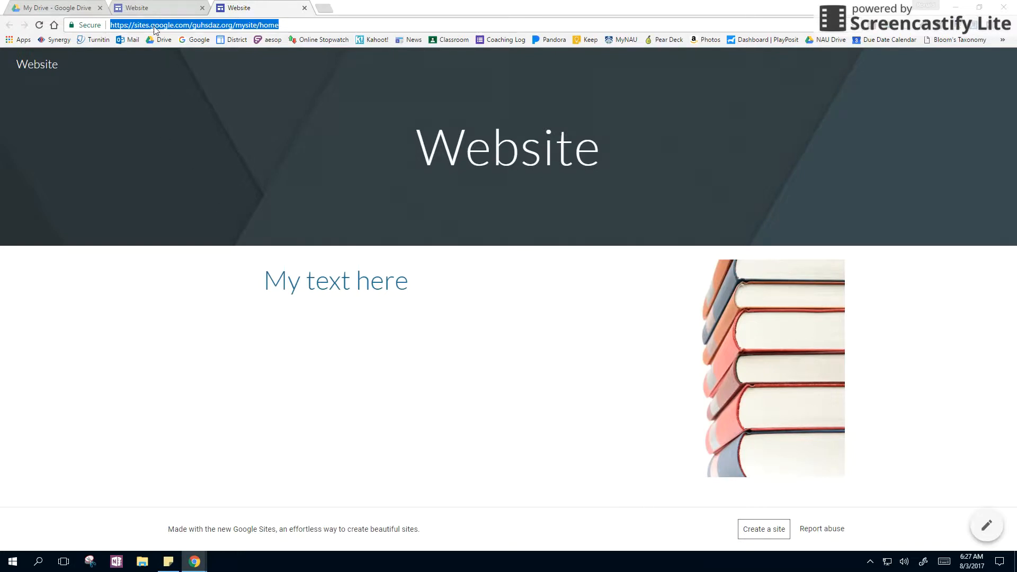
Step: Return to the site editor, add a page named "Subpage" and set its header type to Banner
{"action": "left_click", "coordinate": [161, 5]}
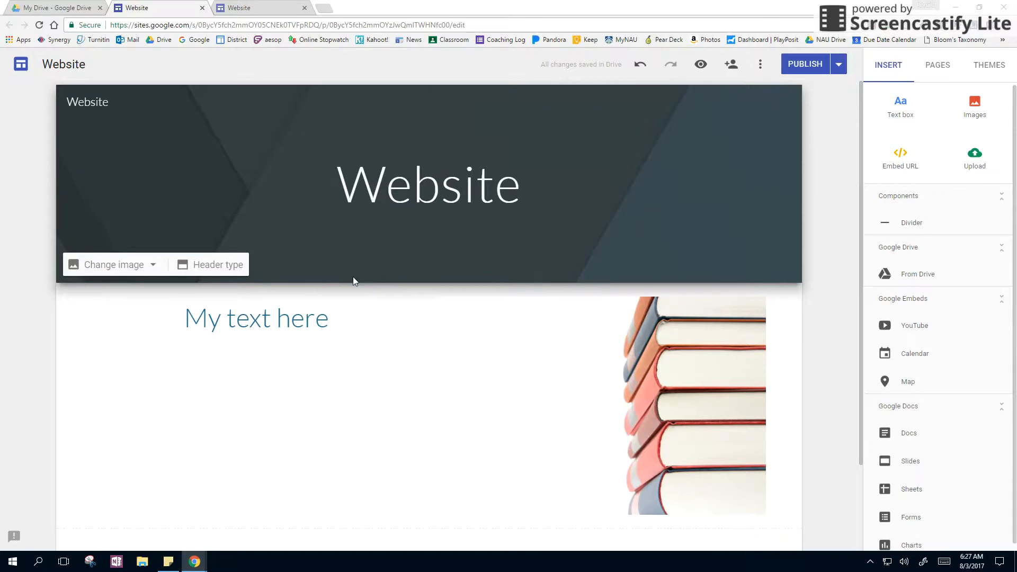
{"action": "left_click", "coordinate": [939, 65]}
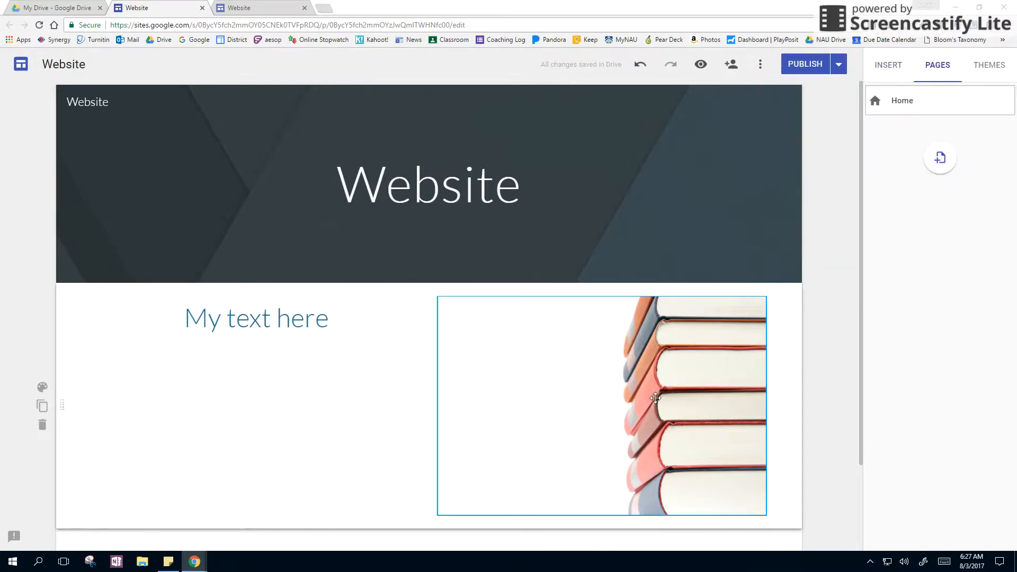
{"action": "left_click", "coordinate": [940, 159]}
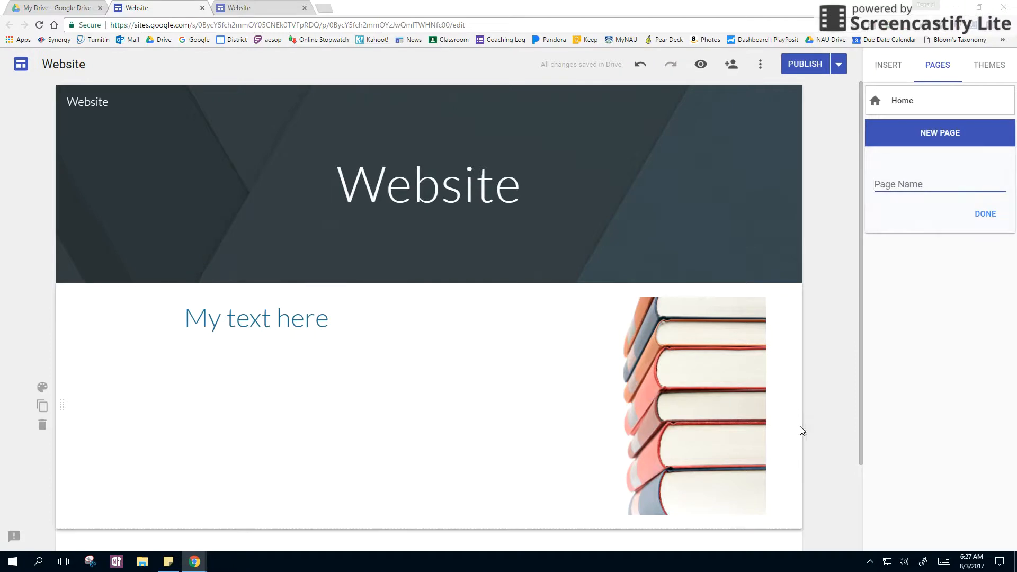
{"action": "type", "text": "Subpage"}
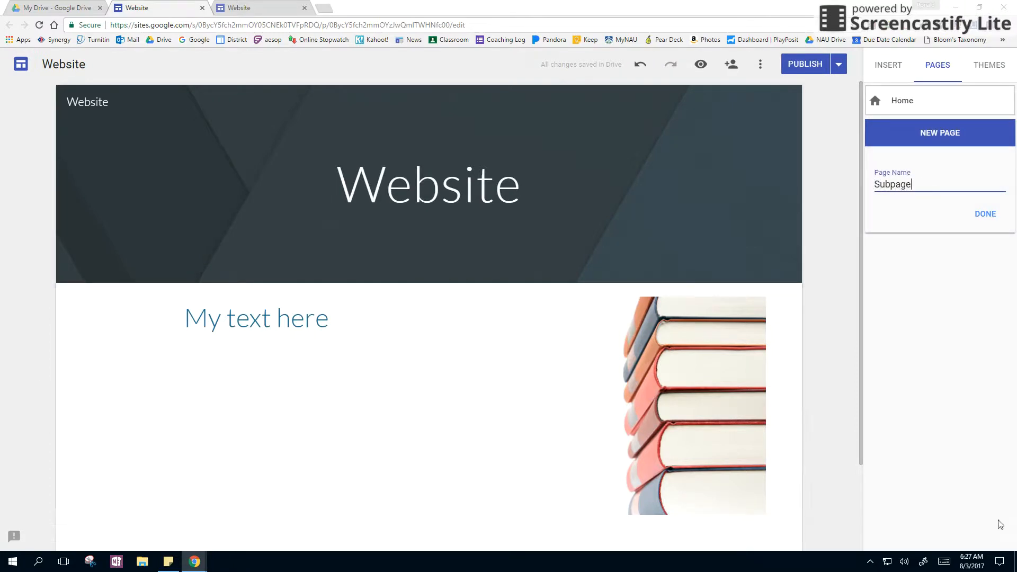
{"action": "left_click", "coordinate": [985, 215]}
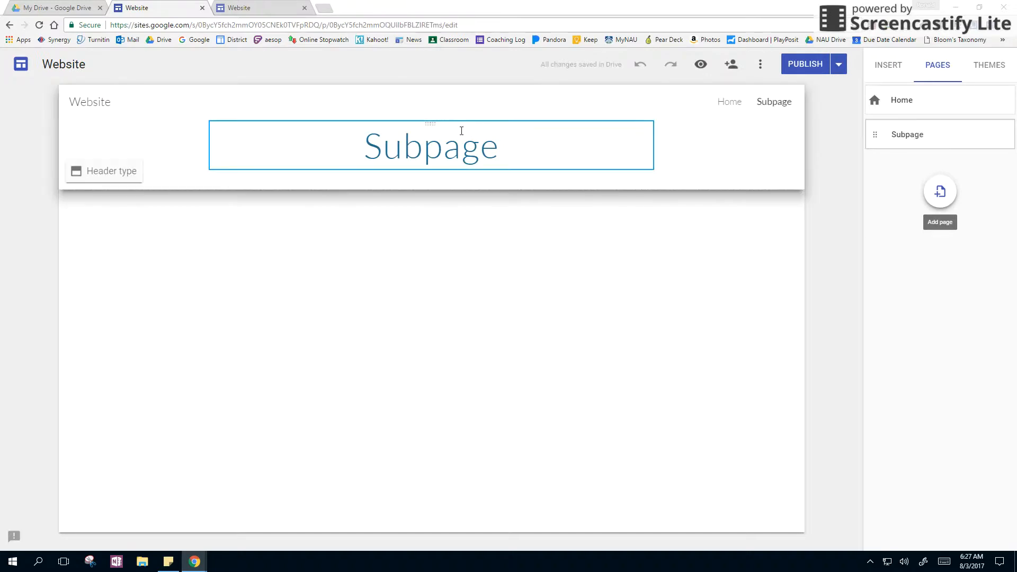
{"action": "left_click", "coordinate": [107, 174]}
{"action": "left_click", "coordinate": [214, 170]}
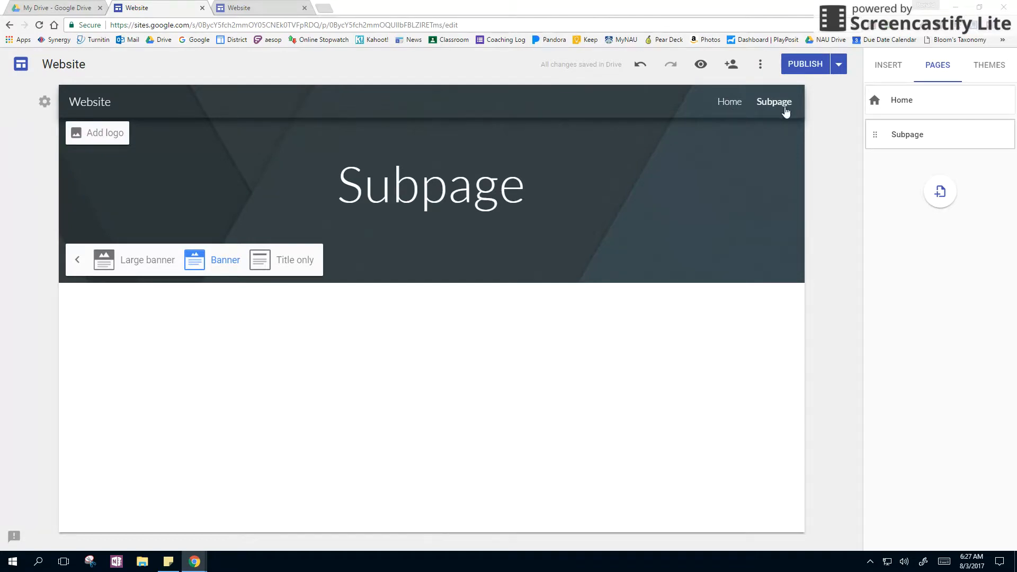
{"action": "left_click", "coordinate": [1005, 135]}
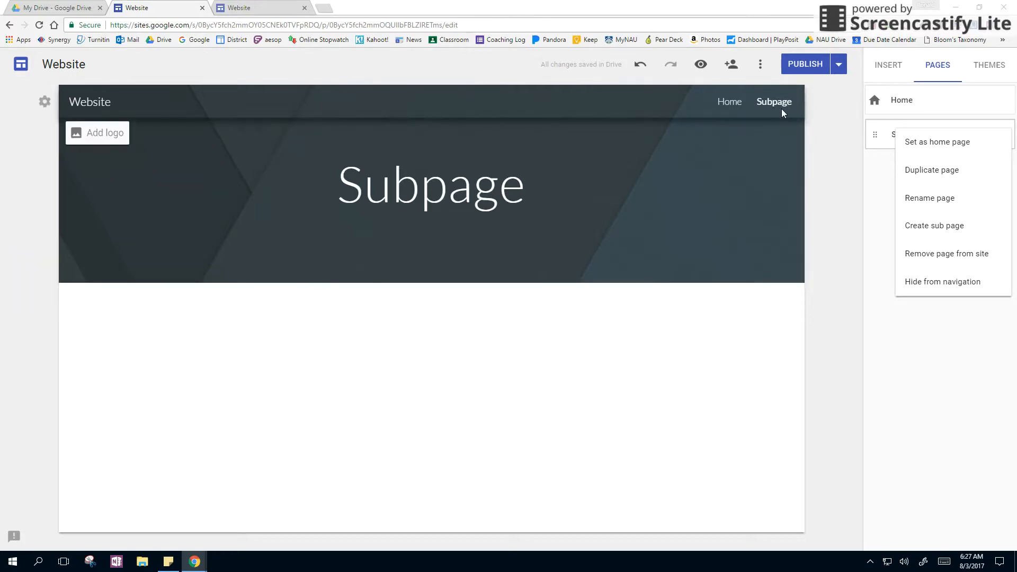
{"action": "left_click", "coordinate": [883, 181]}
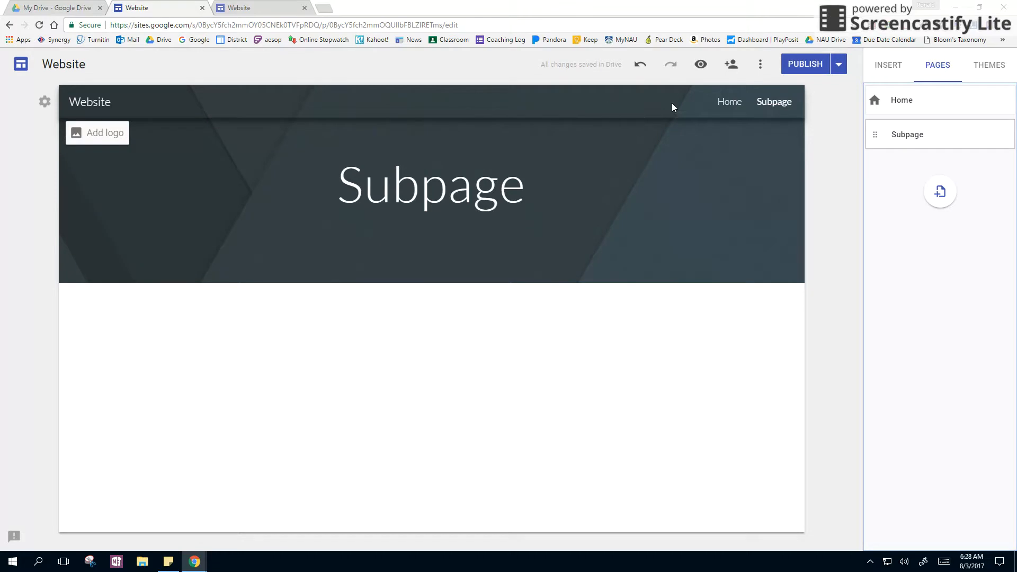
Step: Set the site's navigation mode to Side navigation
{"action": "left_click", "coordinate": [45, 104]}
{"action": "left_click", "coordinate": [130, 178]}
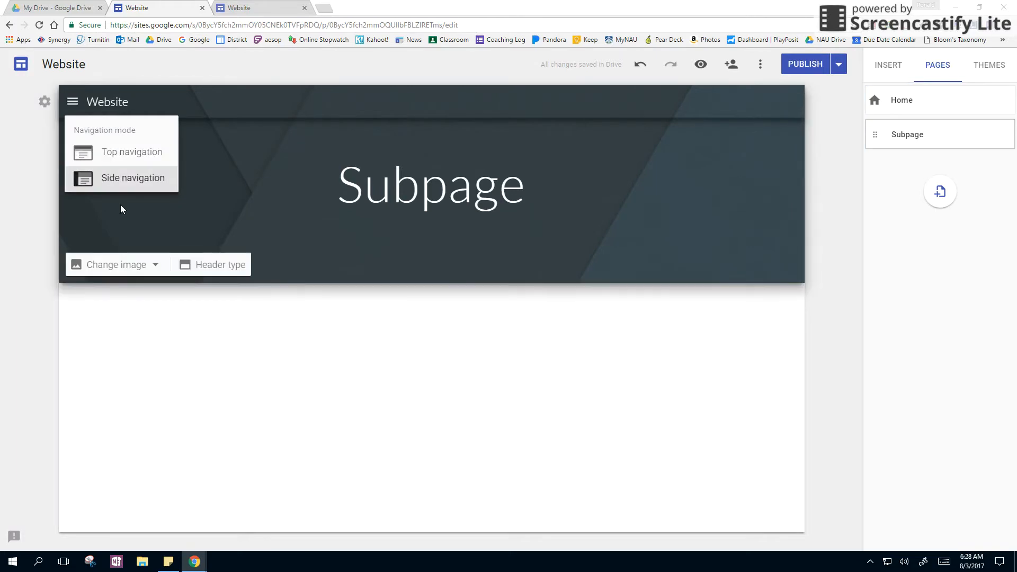
{"action": "left_click", "coordinate": [248, 68]}
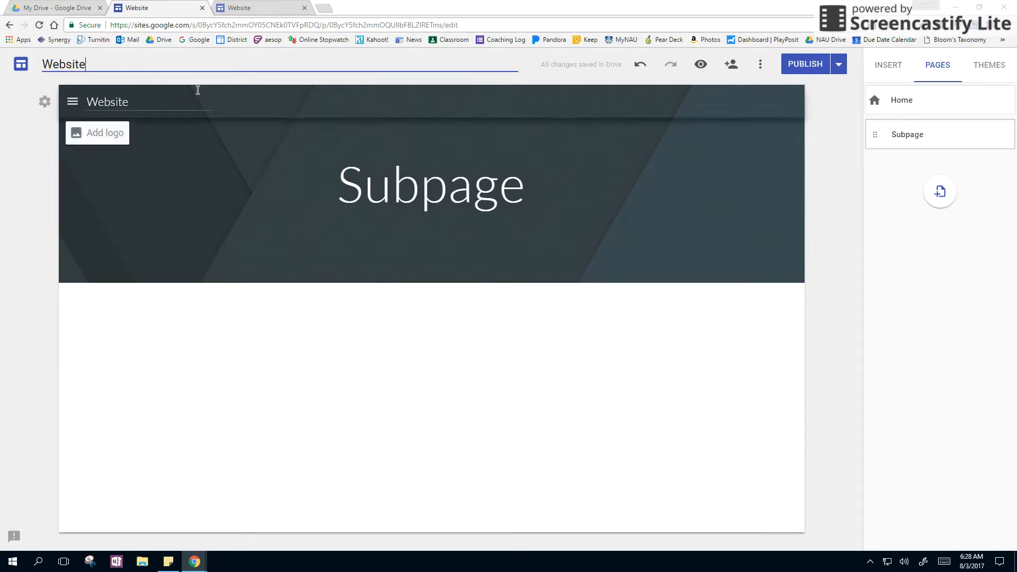
Step: Publish the updated site, check the side navigation on the reloaded live page, and return to the editor with its menu closed
{"action": "left_click", "coordinate": [809, 66]}
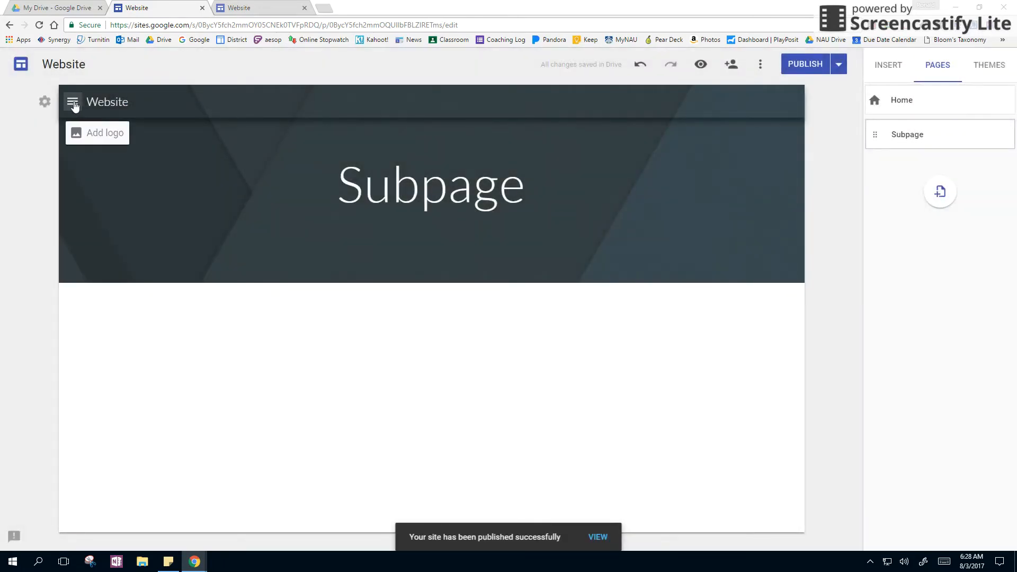
{"action": "left_click", "coordinate": [73, 103]}
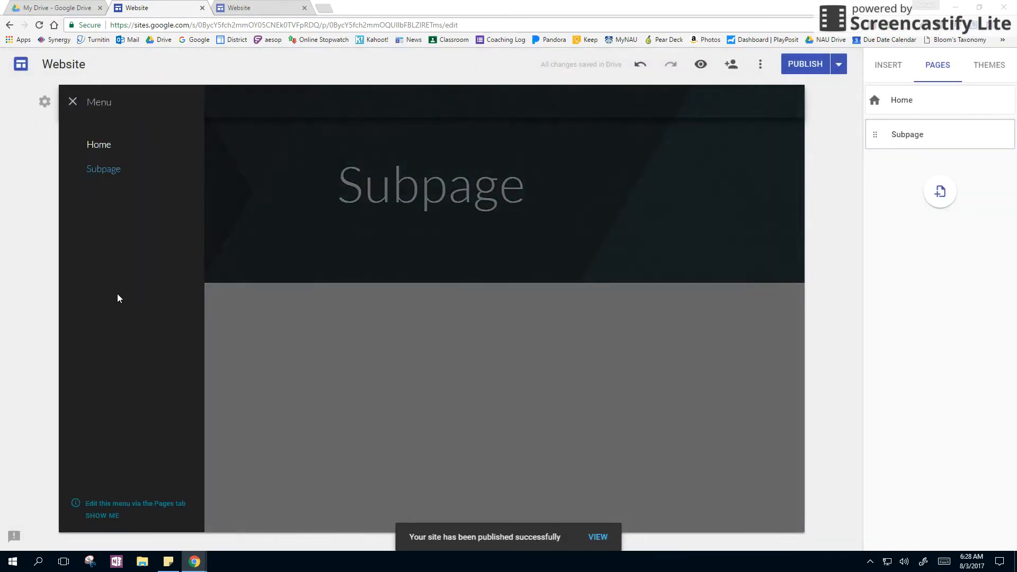
{"action": "left_click", "coordinate": [236, 6]}
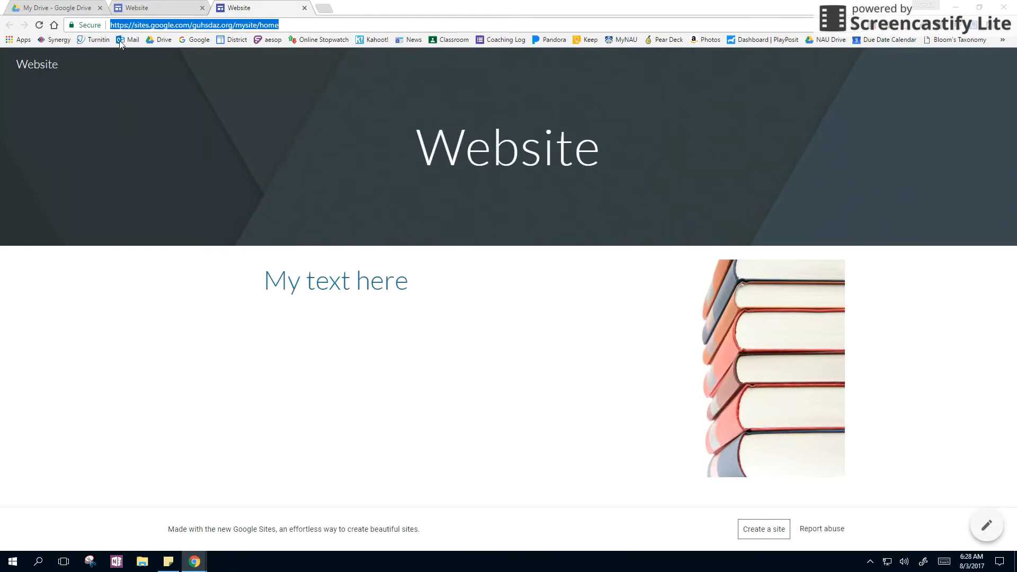
{"action": "left_click", "coordinate": [38, 25]}
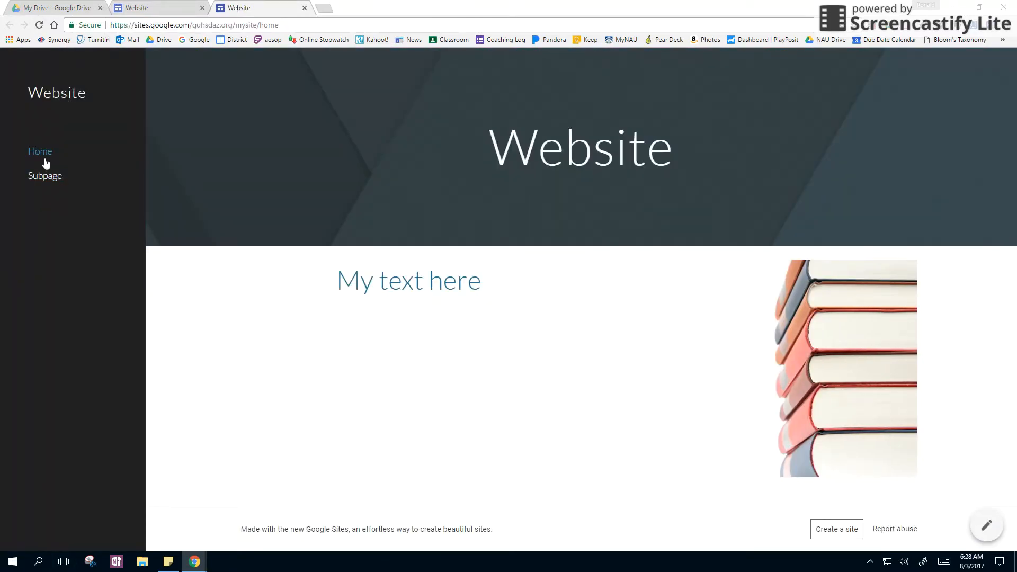
{"action": "left_click", "coordinate": [154, 8]}
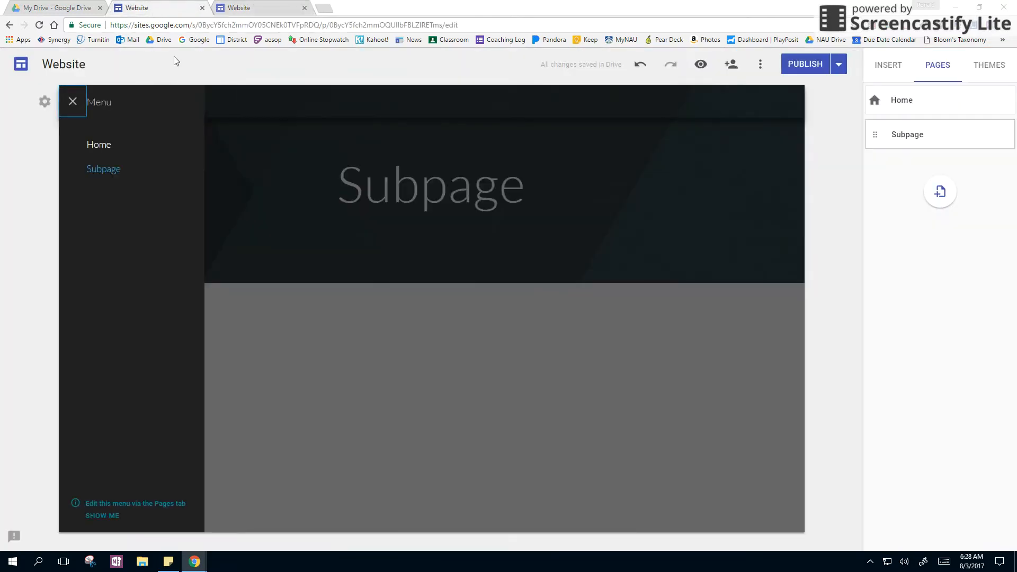
{"action": "left_click", "coordinate": [311, 92]}
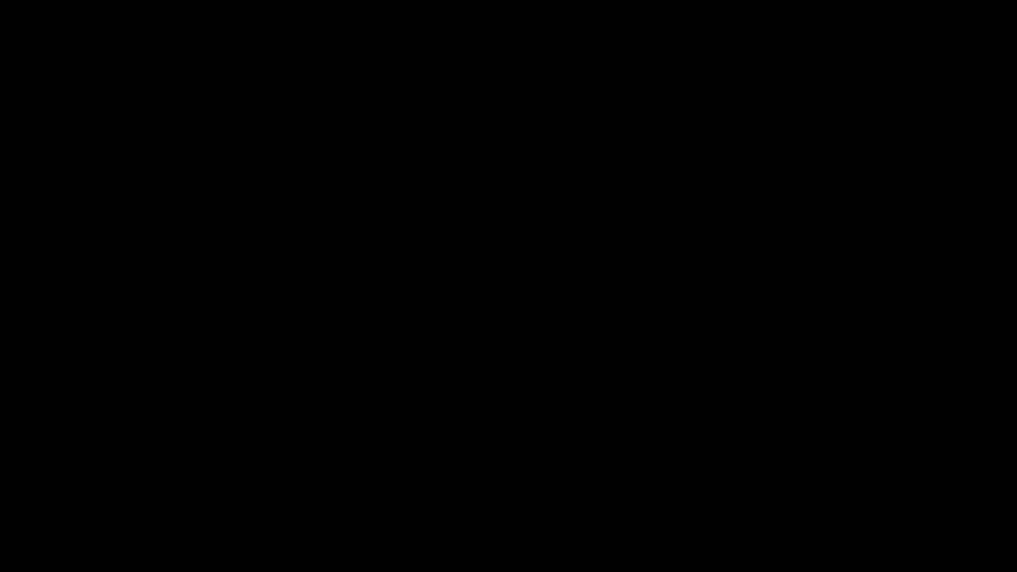